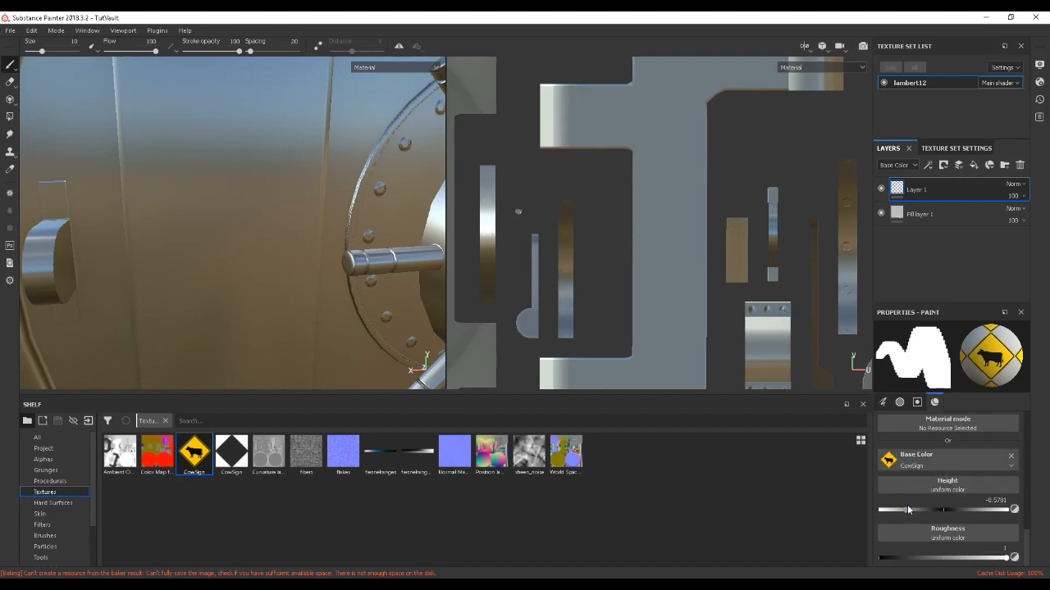
Stamp the CowSign texture once on the vault door with only the color channel enabled
{"action": "scroll", "coordinate": [984, 476], "scroll_direction": "up", "scroll_amount": 3}
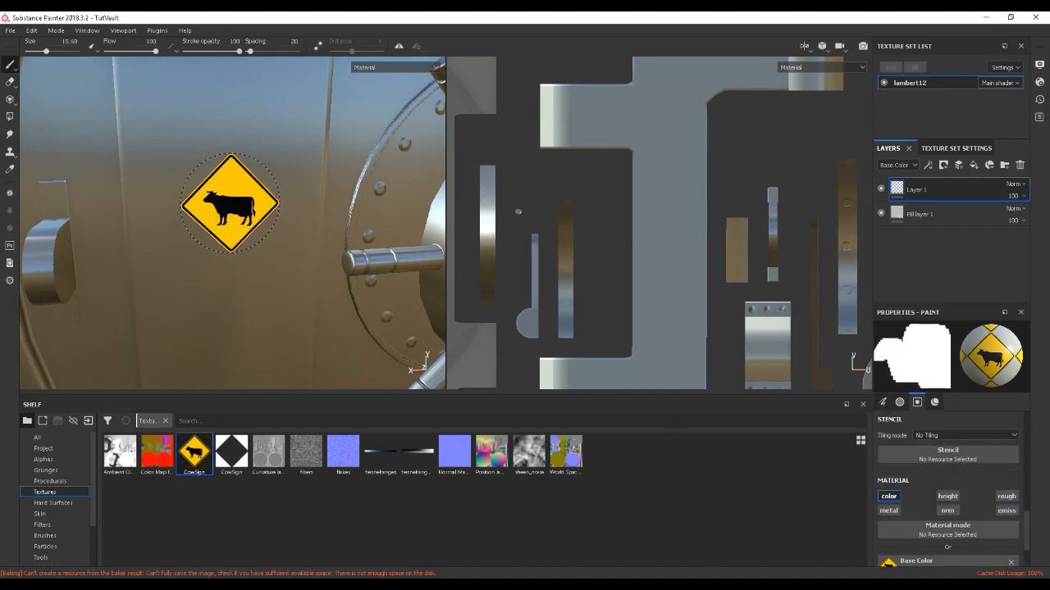
{"action": "left_click", "coordinate": [230, 198]}
{"action": "scroll", "coordinate": [310, 258], "scroll_direction": "down", "scroll_amount": 5}
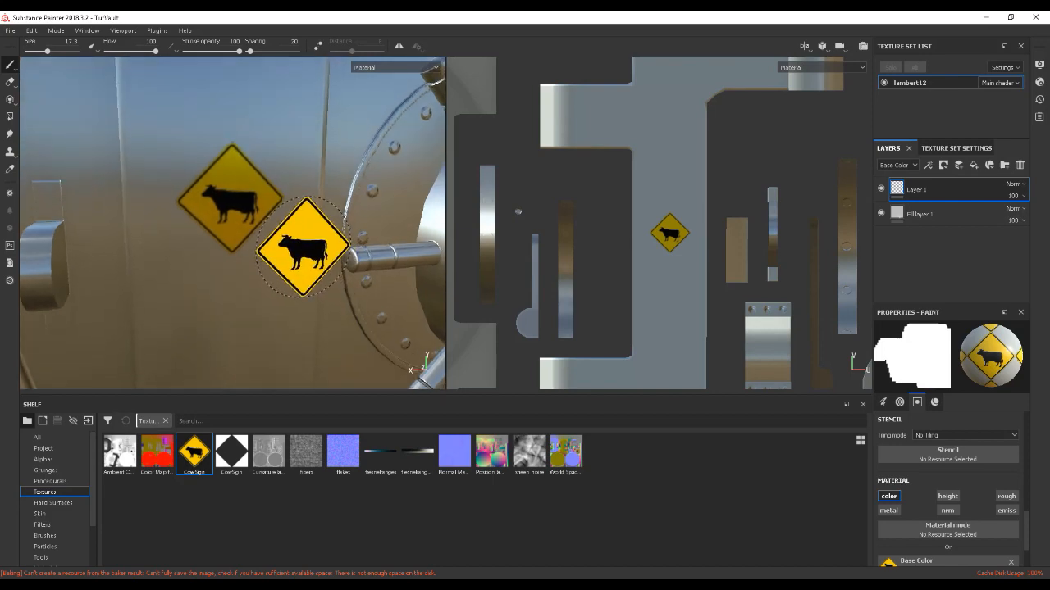
{"action": "left_click_drag", "start_coordinate": [308, 249], "coordinate": [300, 249]}
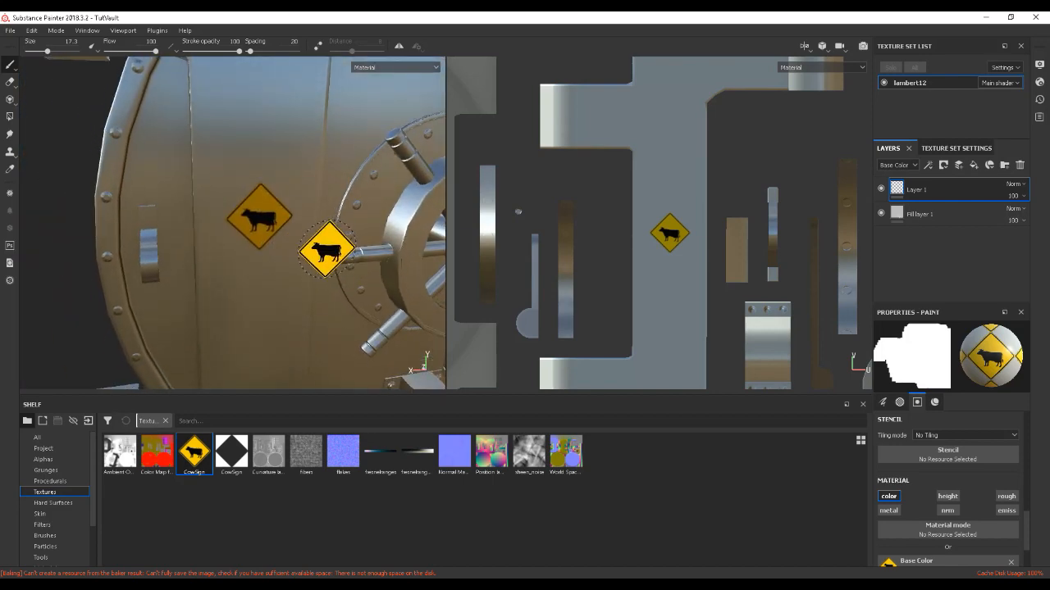
{"action": "mouse_move", "coordinate": [341, 248]}
{"action": "left_mouse_down"}
{"action": "mouse_move", "coordinate": [349, 274]}
{"action": "mouse_move", "coordinate": [340, 261]}
{"action": "left_mouse_up"}
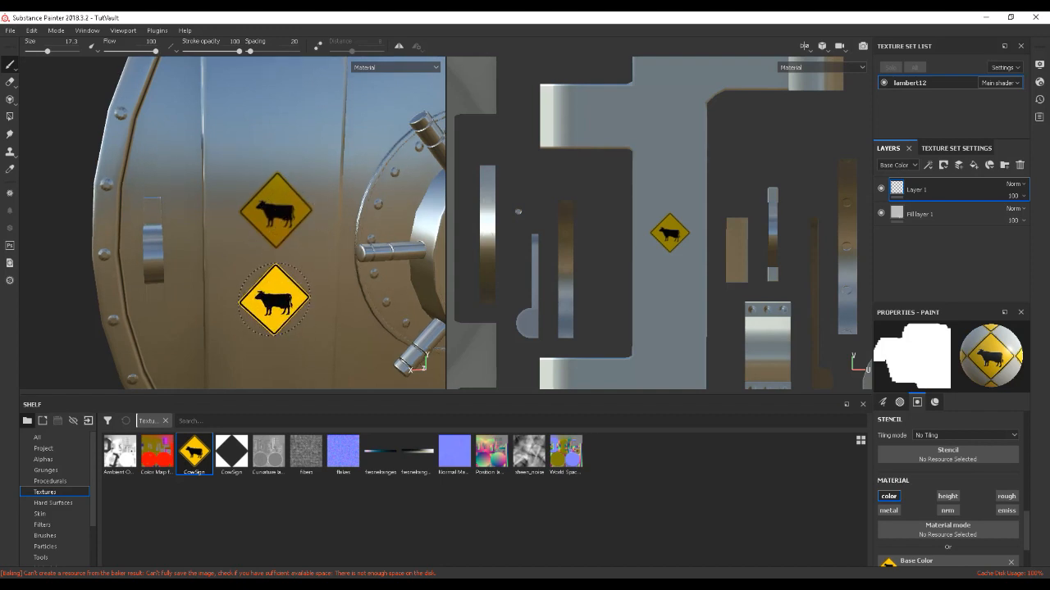
Stamp a second CowSign below the first with the height channel also enabled, inspect it, and remove the painted Layer 1
{"action": "left_click", "coordinate": [942, 498]}
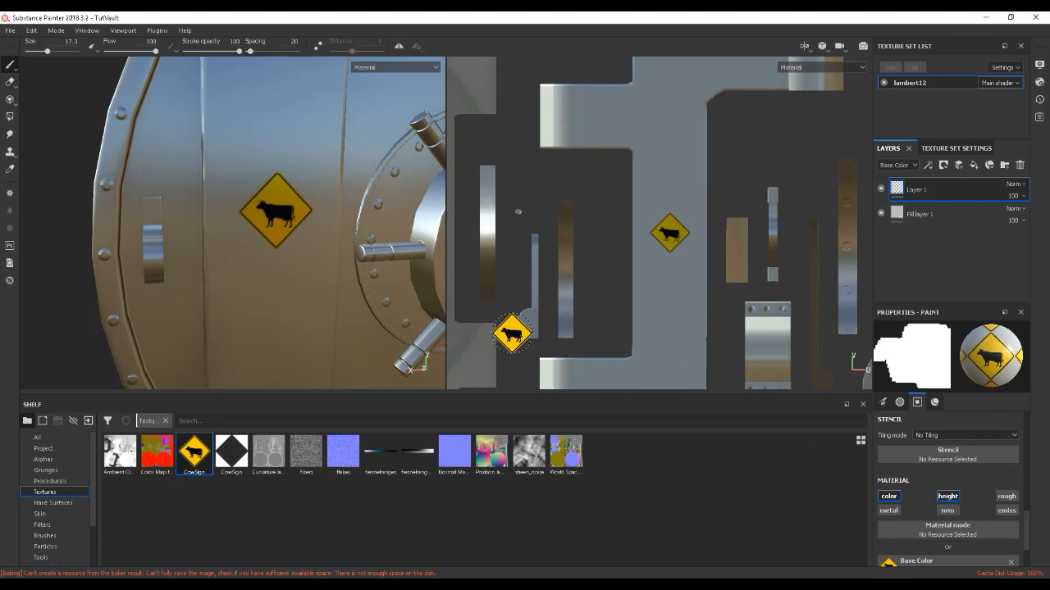
{"action": "scroll", "coordinate": [984, 511], "scroll_direction": "down", "scroll_amount": 2}
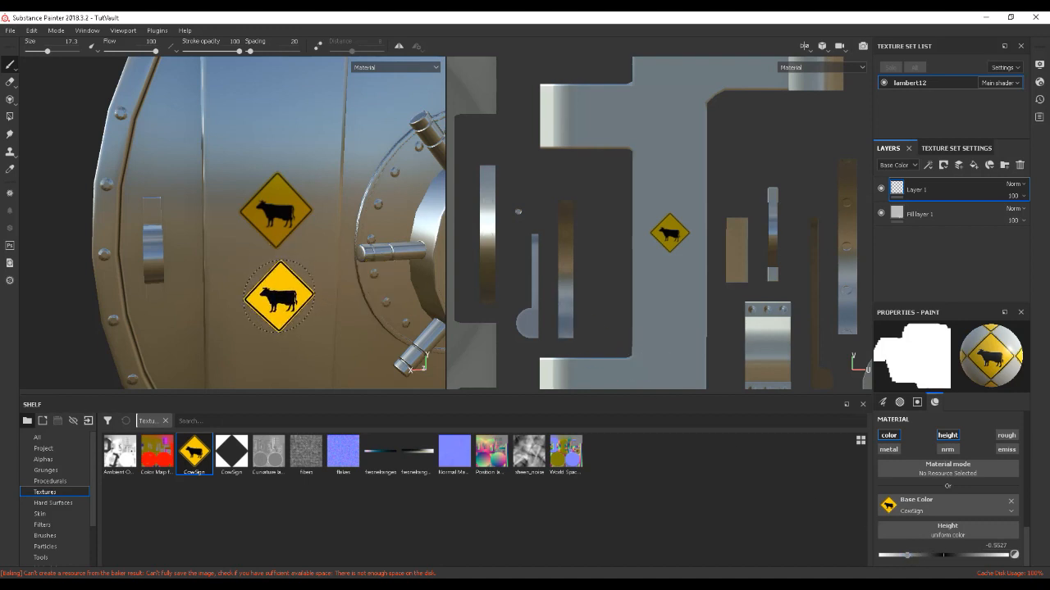
{"action": "left_click", "coordinate": [275, 301]}
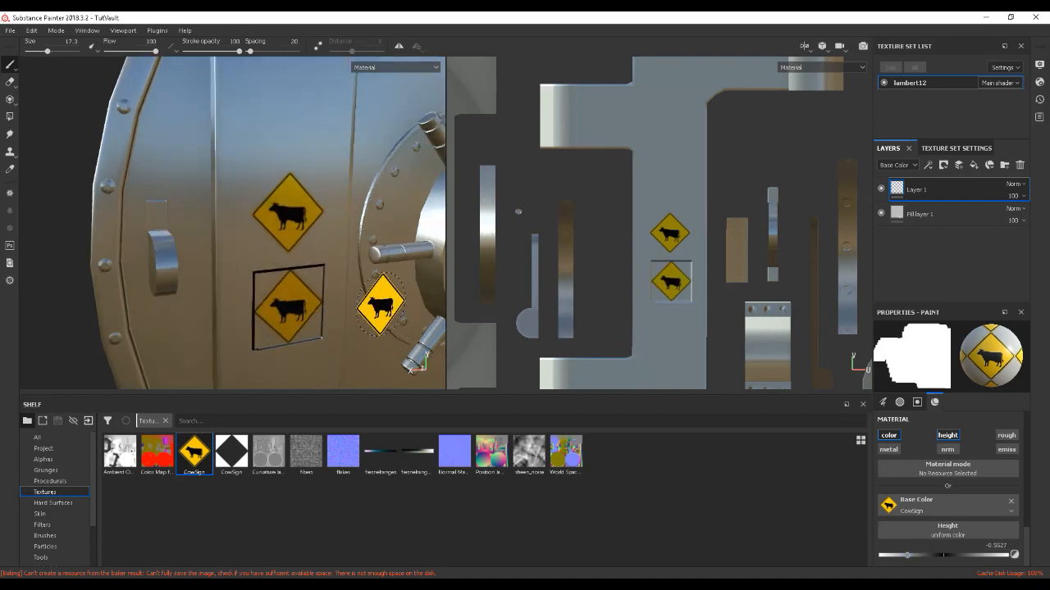
{"action": "scroll", "coordinate": [380, 304], "scroll_direction": "up", "scroll_amount": 3}
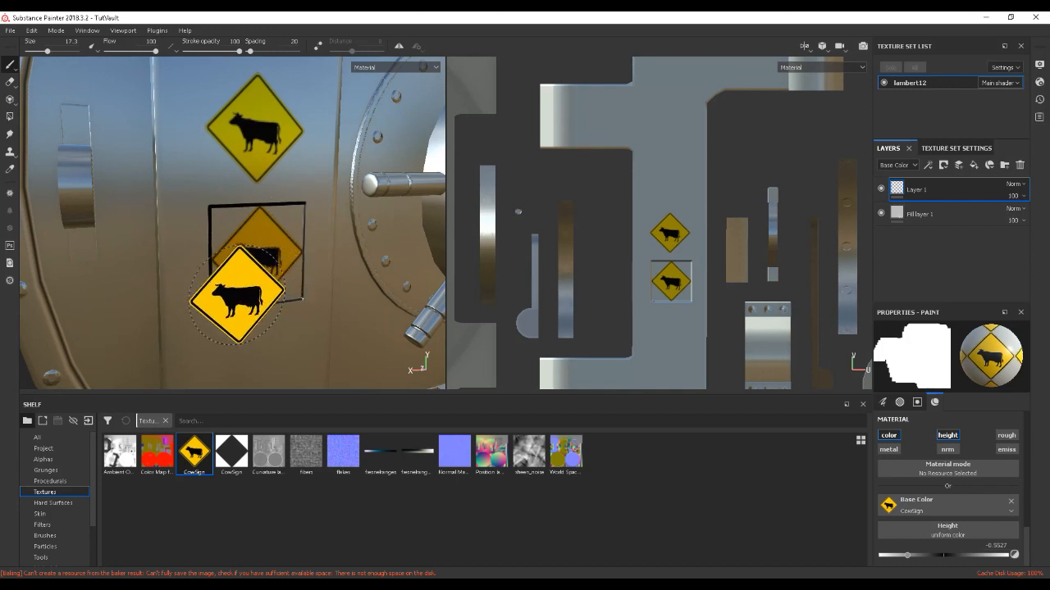
{"action": "mouse_move", "coordinate": [361, 273]}
{"action": "left_mouse_down", "text": "alt"}
{"action": "mouse_move", "coordinate": [333, 250]}
{"action": "mouse_move", "coordinate": [328, 283]}
{"action": "mouse_move", "coordinate": [358, 274]}
{"action": "left_mouse_up", "text": "alt"}
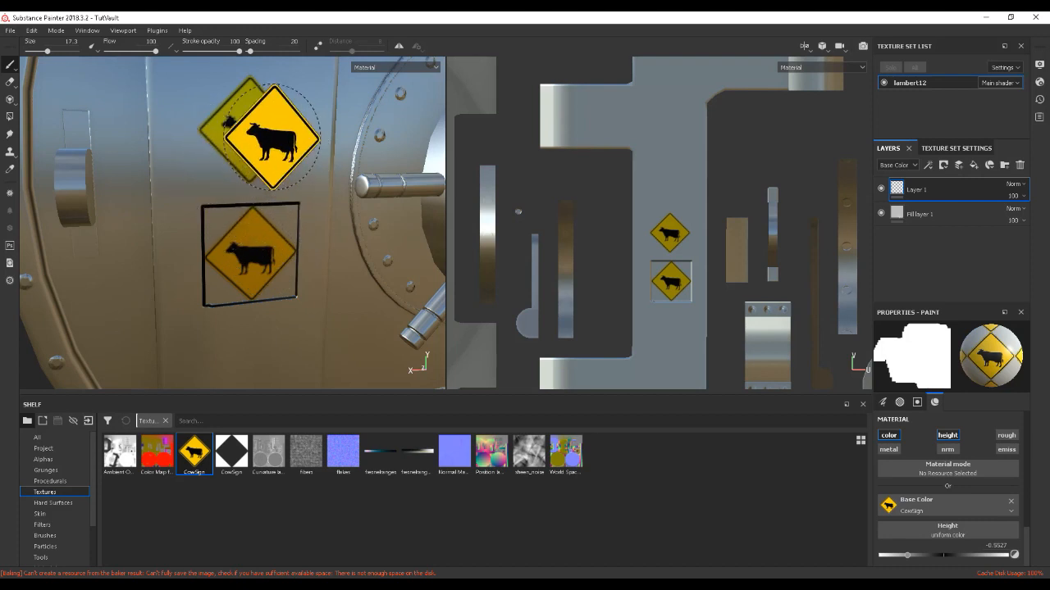
{"action": "mouse_move", "coordinate": [314, 229]}
{"action": "left_mouse_down", "text": "alt"}
{"action": "mouse_move", "coordinate": [304, 274]}
{"action": "mouse_move", "coordinate": [315, 301]}
{"action": "left_mouse_up", "text": "alt"}
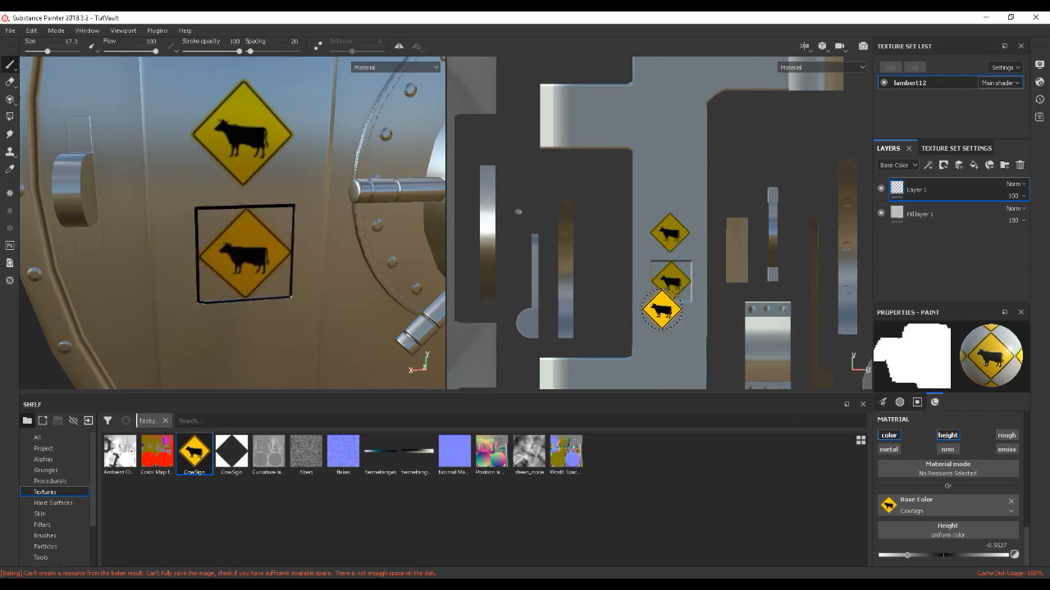
{"action": "key", "text": "ctrl+x"}
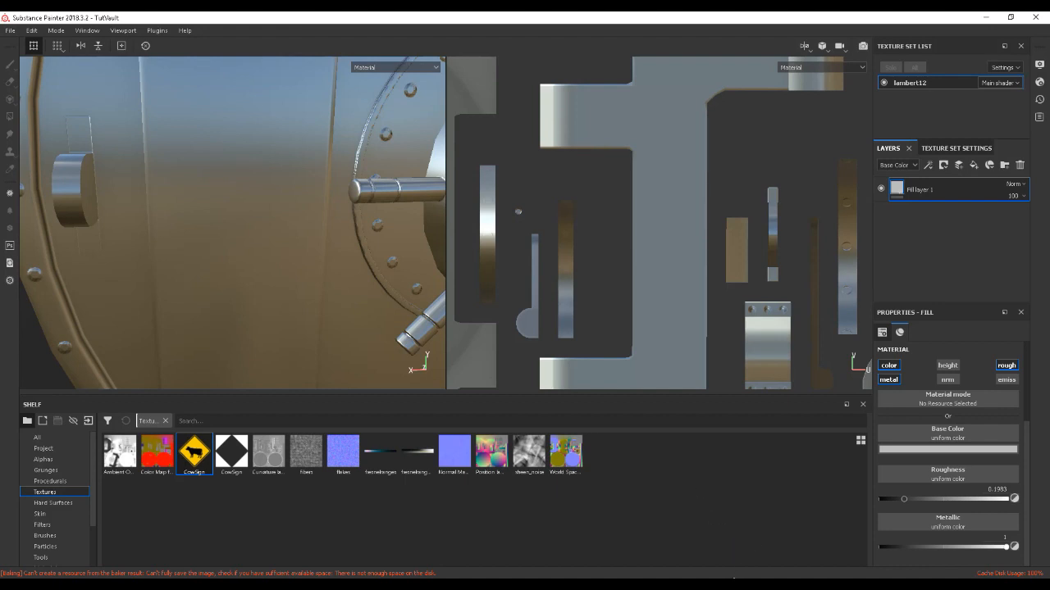
Switch to the cow sign image in Photoshop, delete the Background layer and duplicate Layer 1
{"action": "key", "text": "space"}
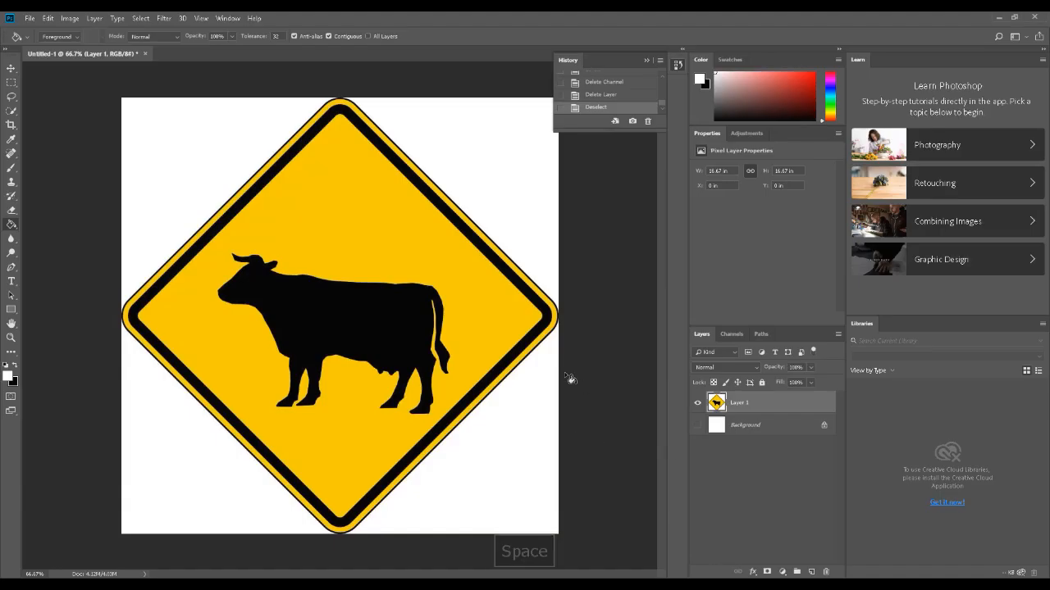
{"action": "left_click_drag", "start_coordinate": [765, 422], "coordinate": [826, 572]}
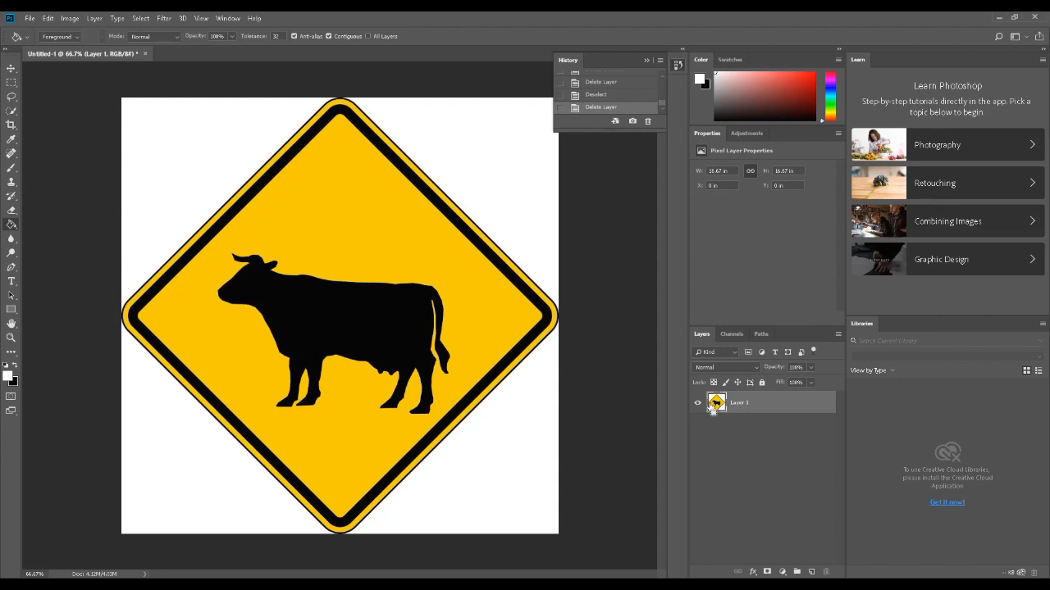
{"action": "key", "text": "ctrl+j"}
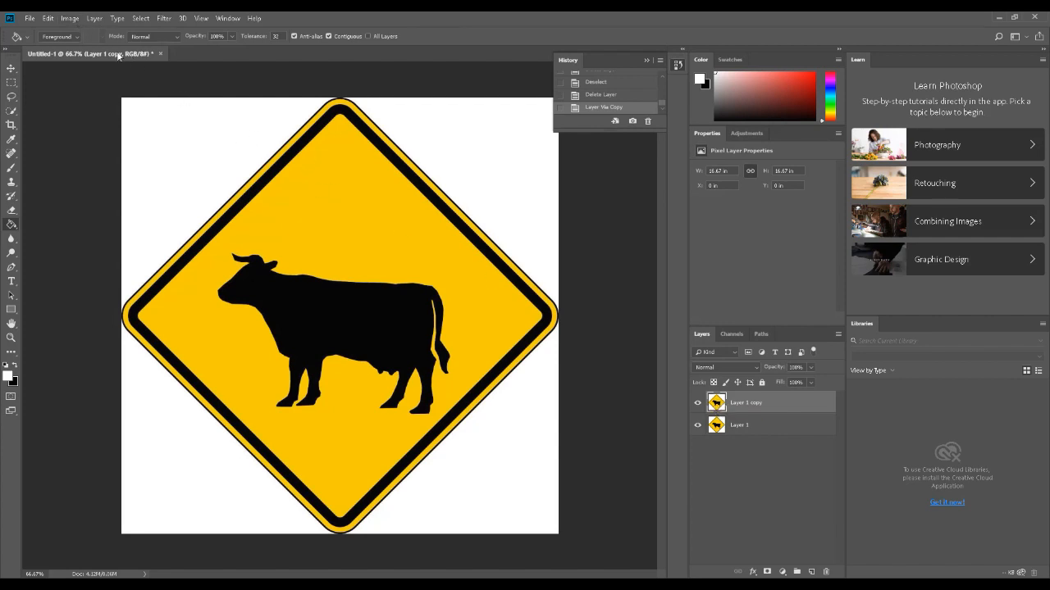
Desaturate the duplicated cow sign layer, Layer 1 copy
{"action": "left_click", "coordinate": [71, 19]}
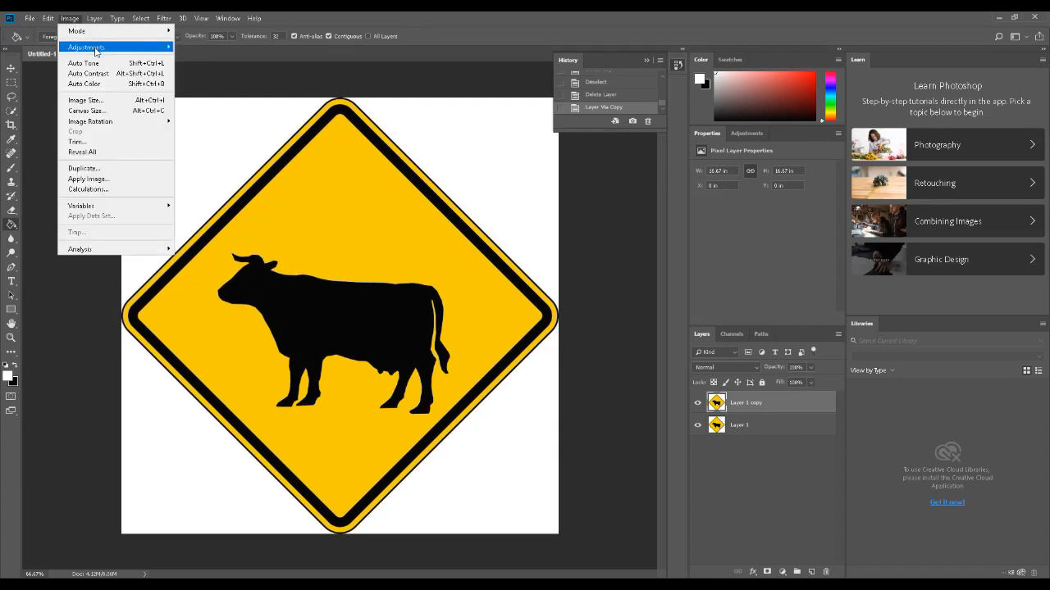
{"action": "mouse_move", "coordinate": [111, 48]}
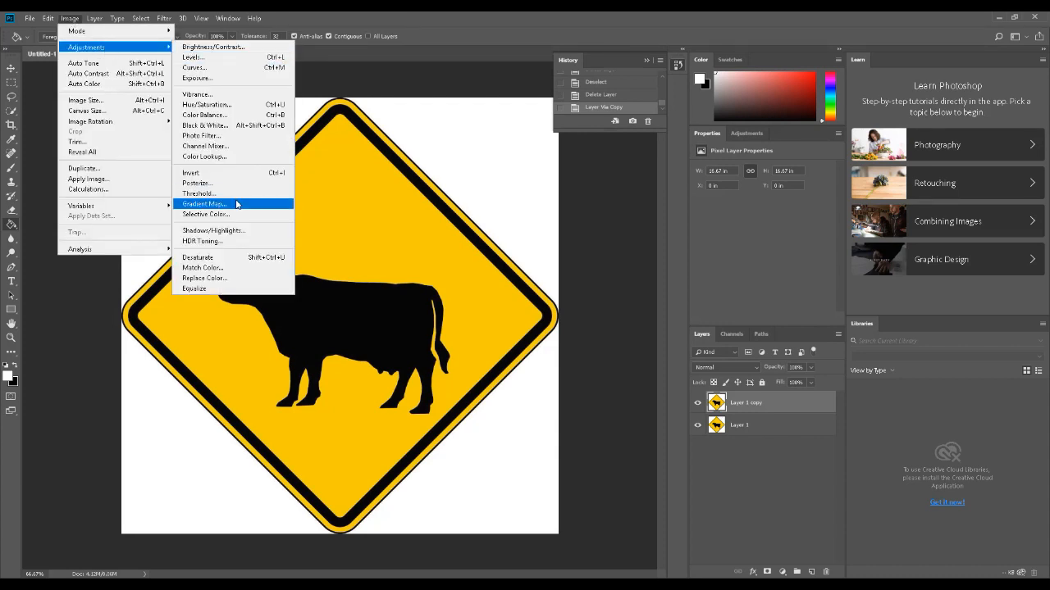
{"action": "left_click", "coordinate": [238, 259]}
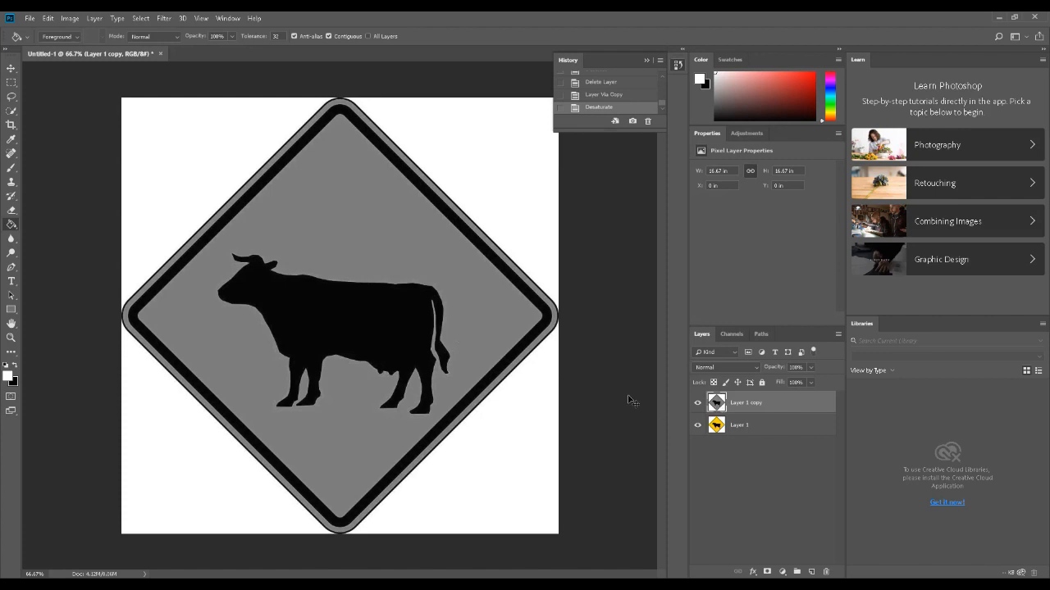
Copy the entire desaturated sign image and paste it into a new alpha channel
{"action": "key", "text": "ctrl+a"}
{"action": "left_click", "coordinate": [141, 19]}
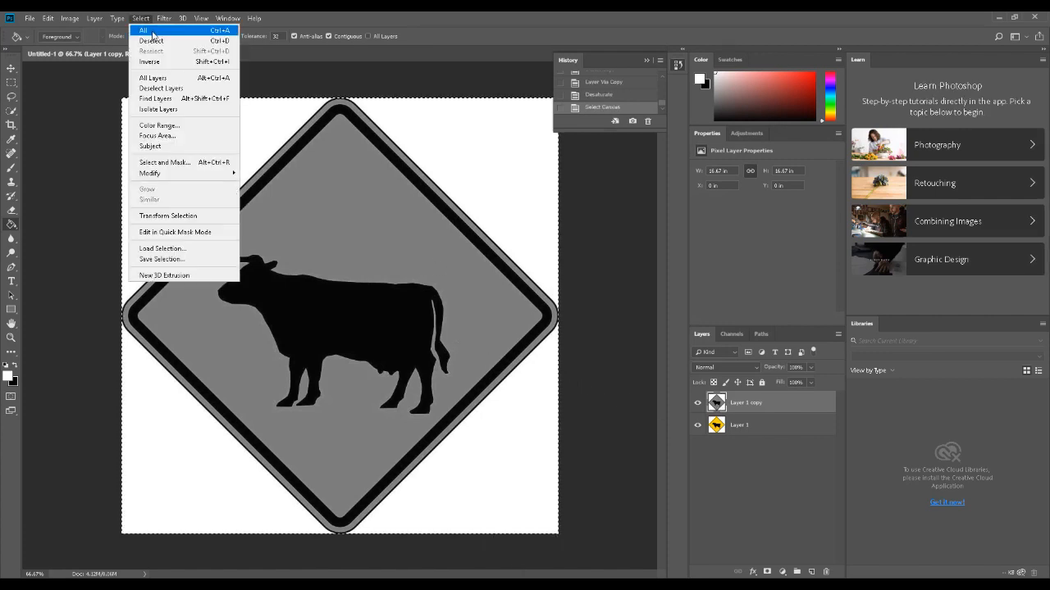
{"action": "left_click", "coordinate": [152, 33]}
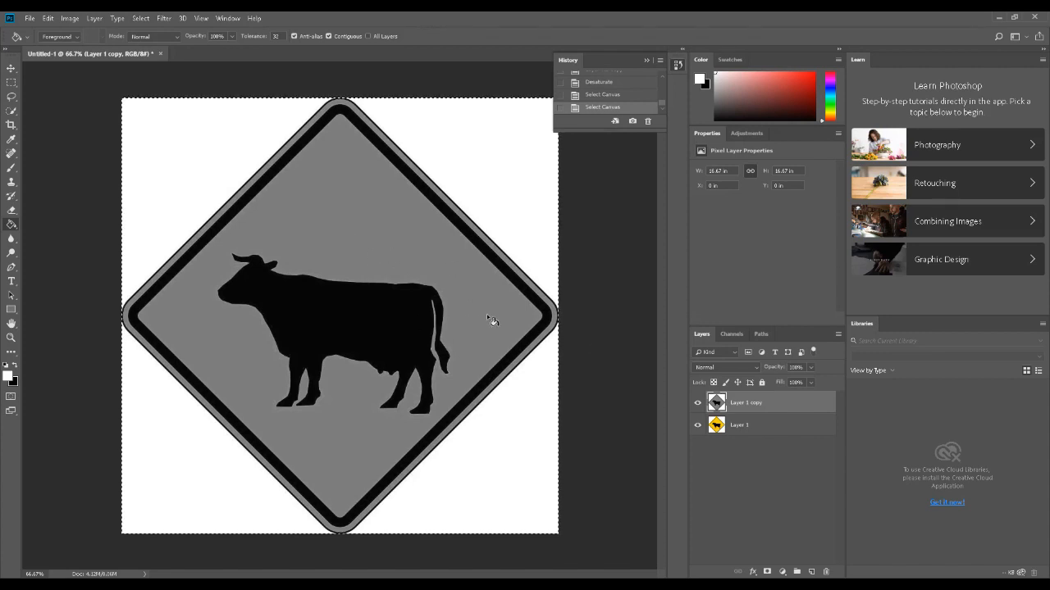
{"action": "left_click", "coordinate": [731, 334]}
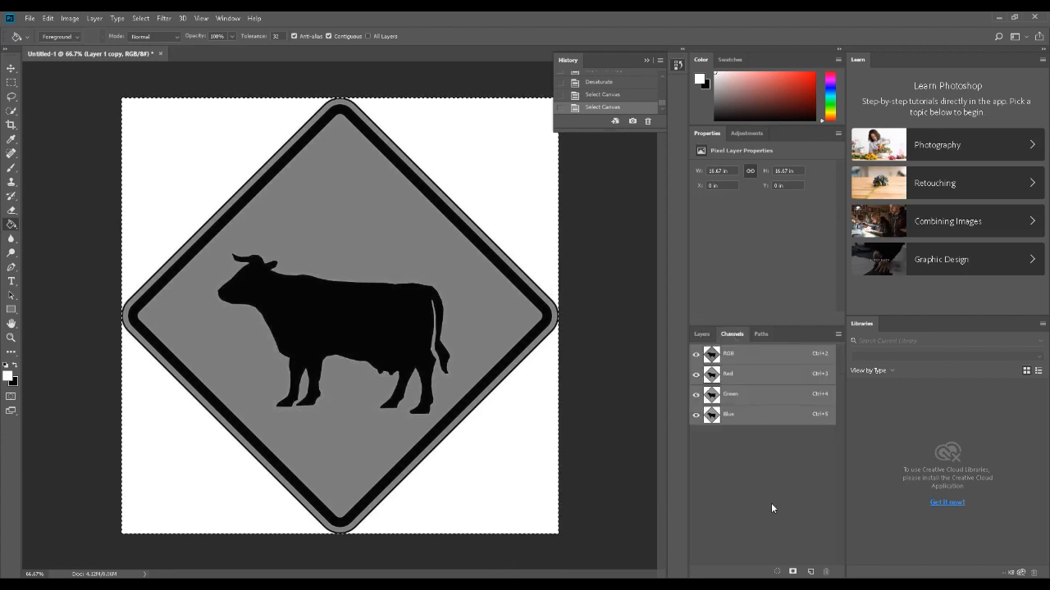
{"action": "left_click", "coordinate": [811, 571]}
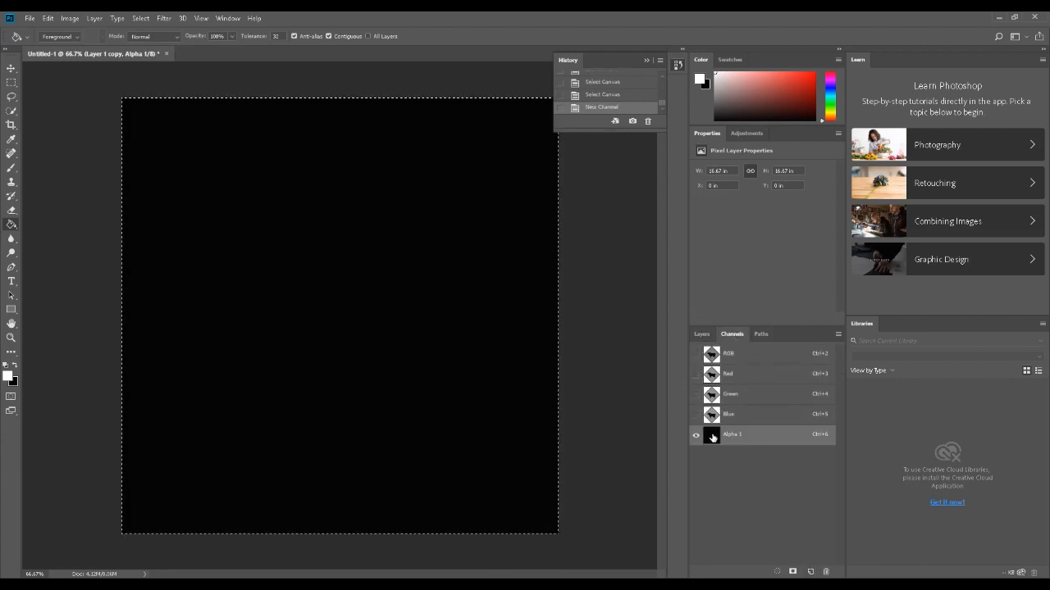
{"action": "key", "text": "ctrl+v"}
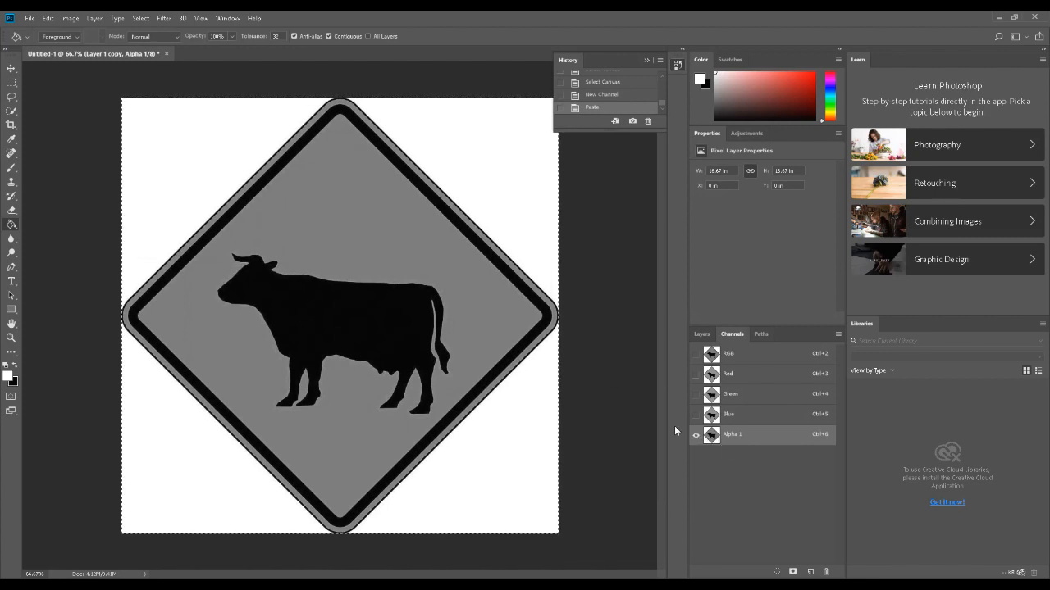
Apply Levels to the Alpha 1 channel with the black input at 127 and the white input at 246
{"action": "left_click", "coordinate": [30, 18]}
{"action": "mouse_move", "coordinate": [70, 19]}
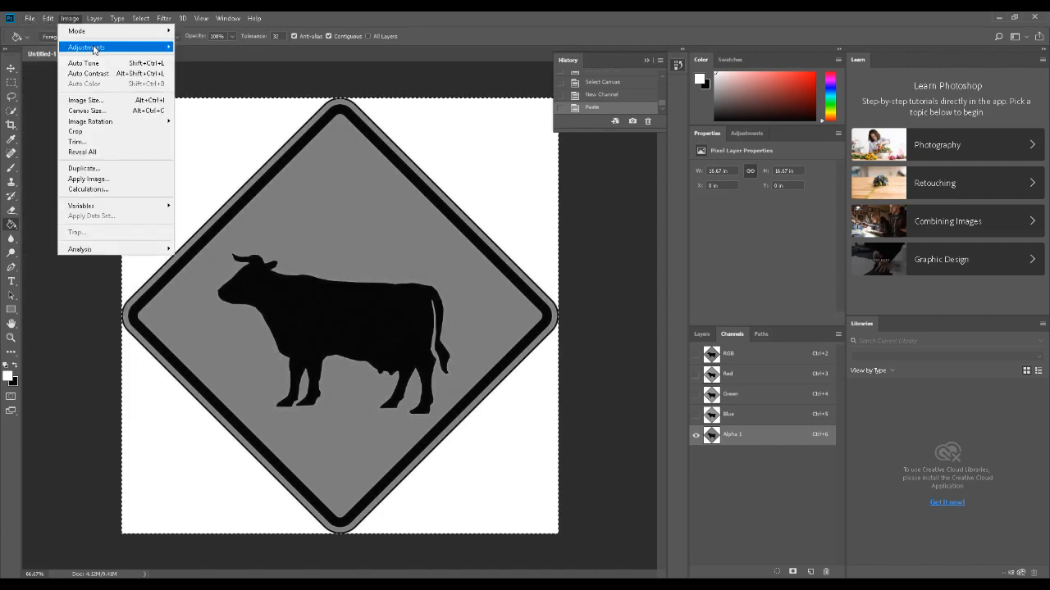
{"action": "mouse_move", "coordinate": [91, 46]}
{"action": "left_click", "coordinate": [197, 57]}
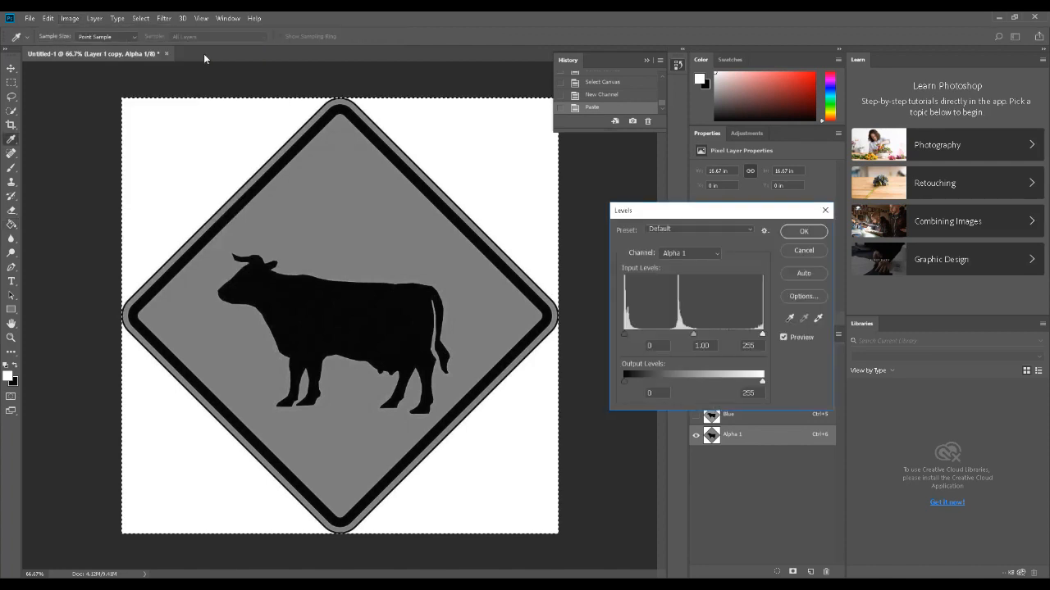
{"action": "left_click_drag", "start_coordinate": [658, 211], "coordinate": [652, 214]}
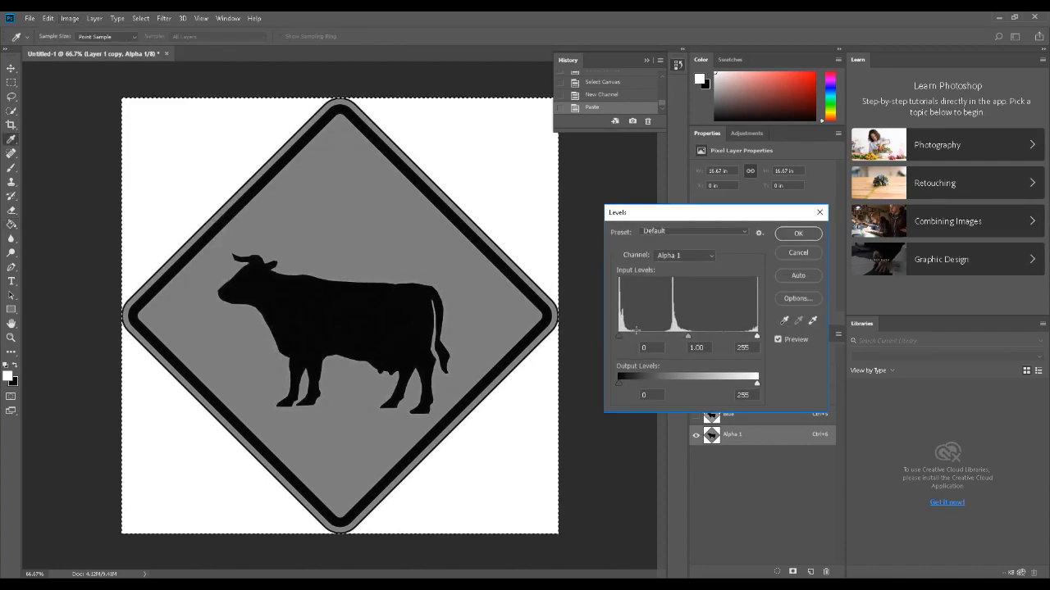
{"action": "left_click_drag", "start_coordinate": [620, 337], "coordinate": [688, 339]}
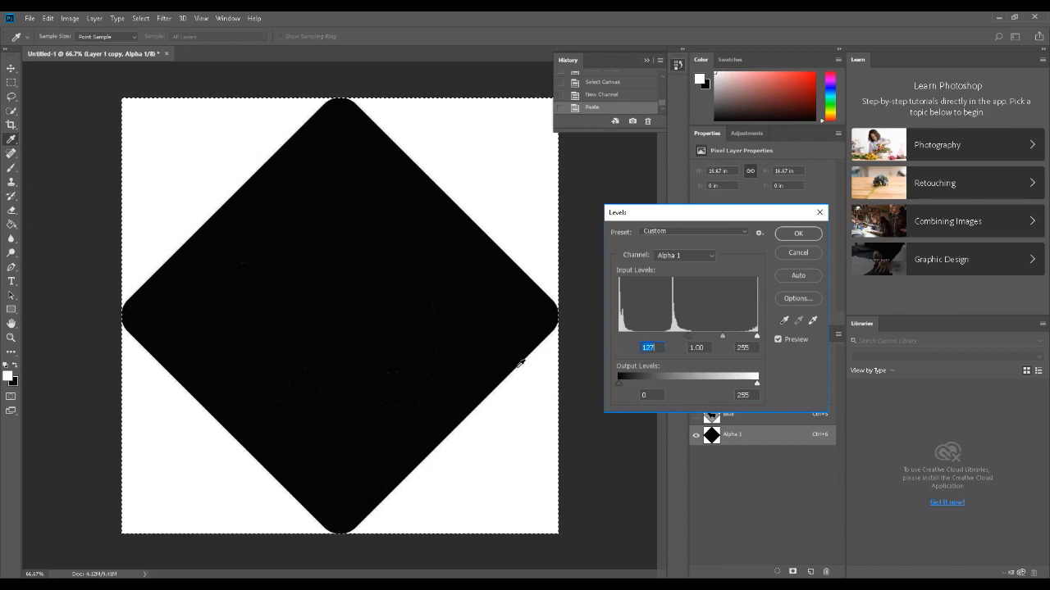
{"action": "left_click_drag", "start_coordinate": [757, 337], "coordinate": [752, 337]}
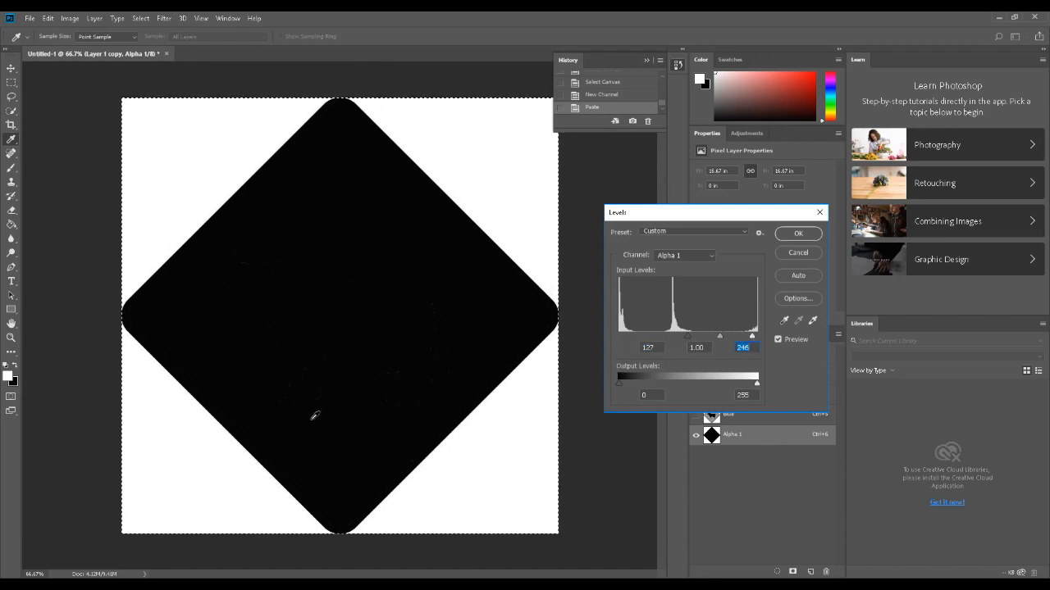
{"action": "left_click", "coordinate": [796, 236]}
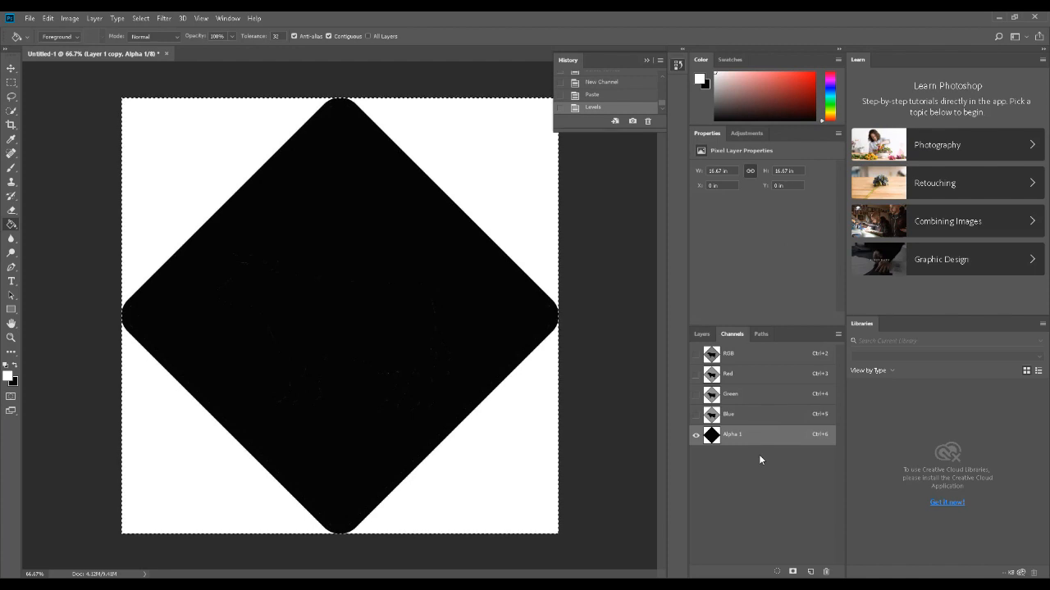
With Layer 1 copy hidden, mask Layer 1 using a selection loaded from Alpha 1, and invert the mask
{"action": "left_click", "coordinate": [711, 437], "text": "ctrl"}
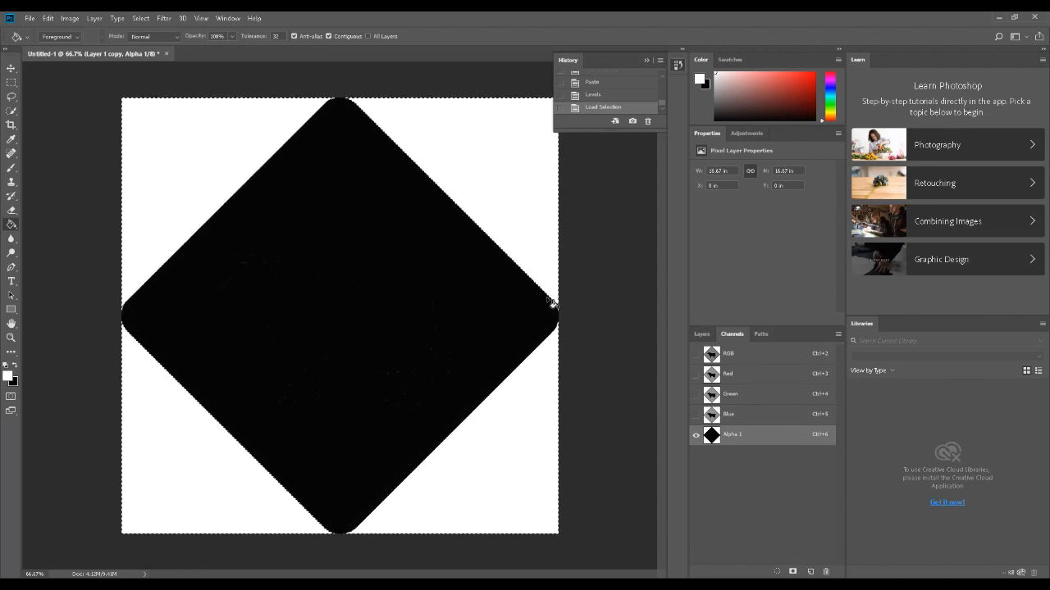
{"action": "left_click", "coordinate": [702, 333]}
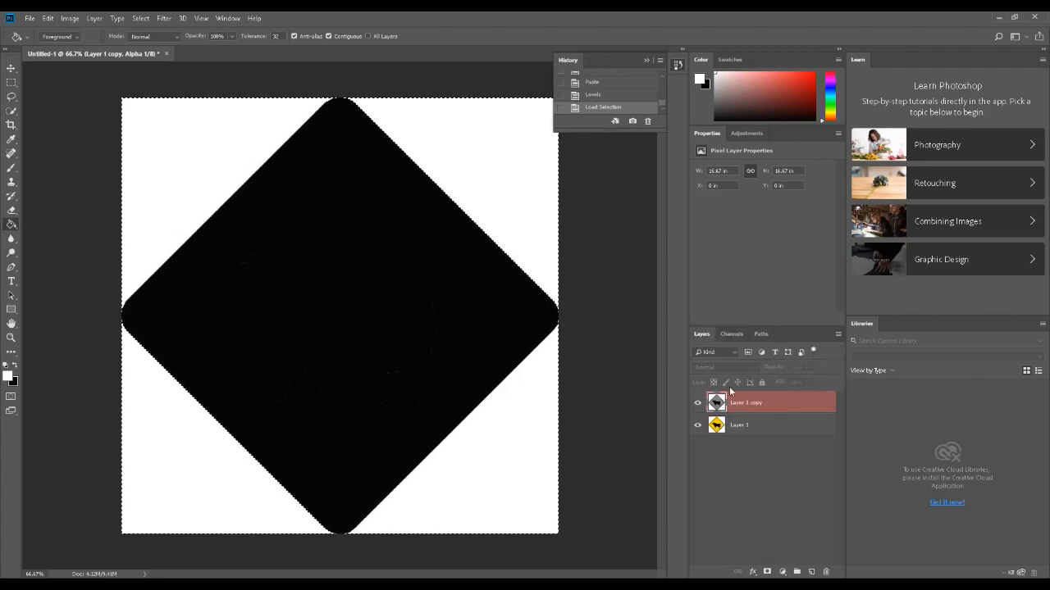
{"action": "left_click", "coordinate": [698, 402]}
{"action": "left_click", "coordinate": [722, 429]}
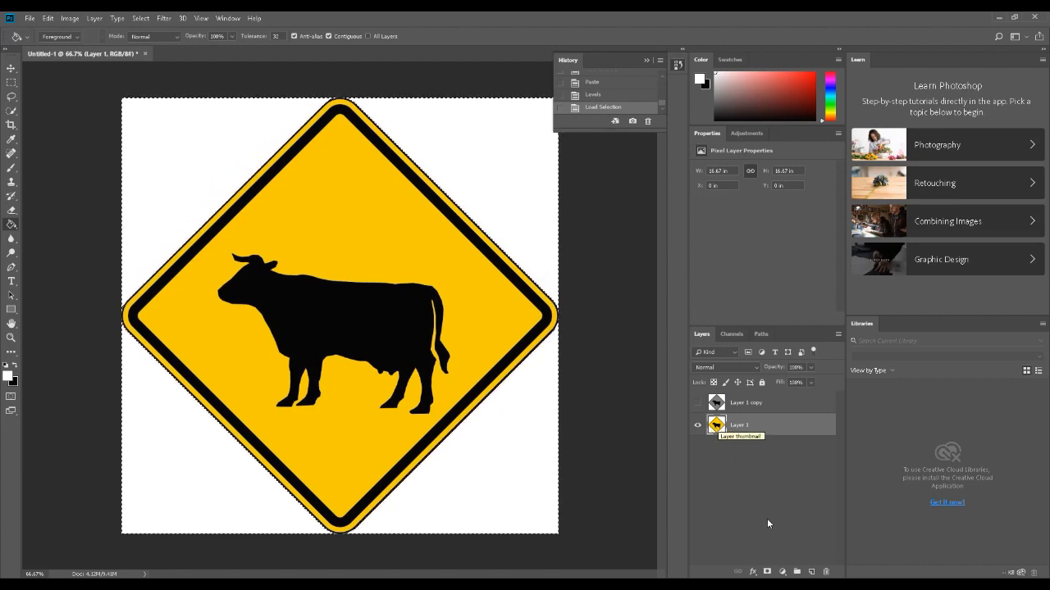
{"action": "left_click", "coordinate": [767, 572]}
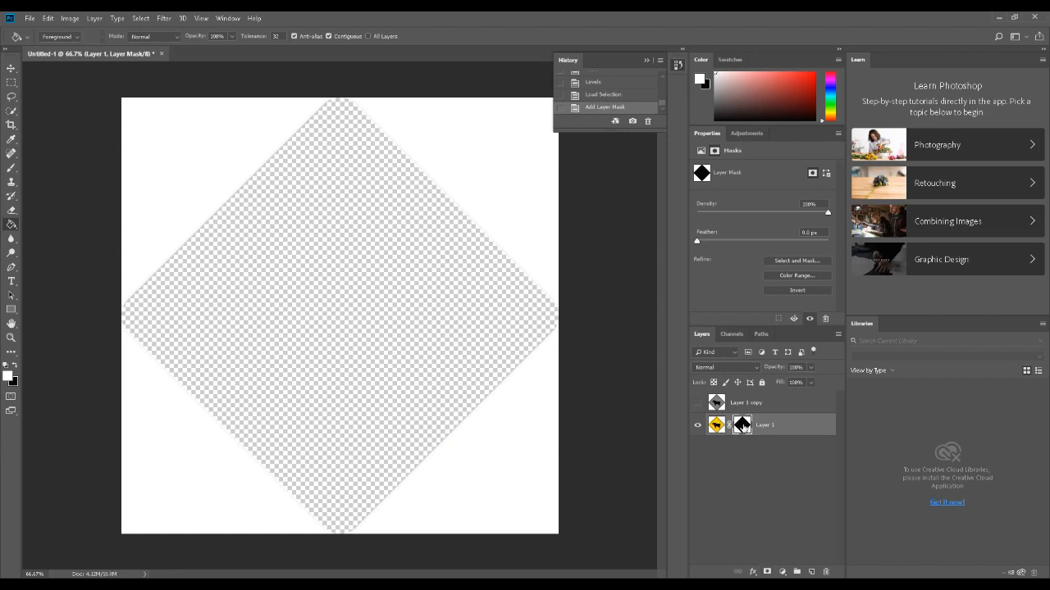
{"action": "left_click", "coordinate": [794, 291]}
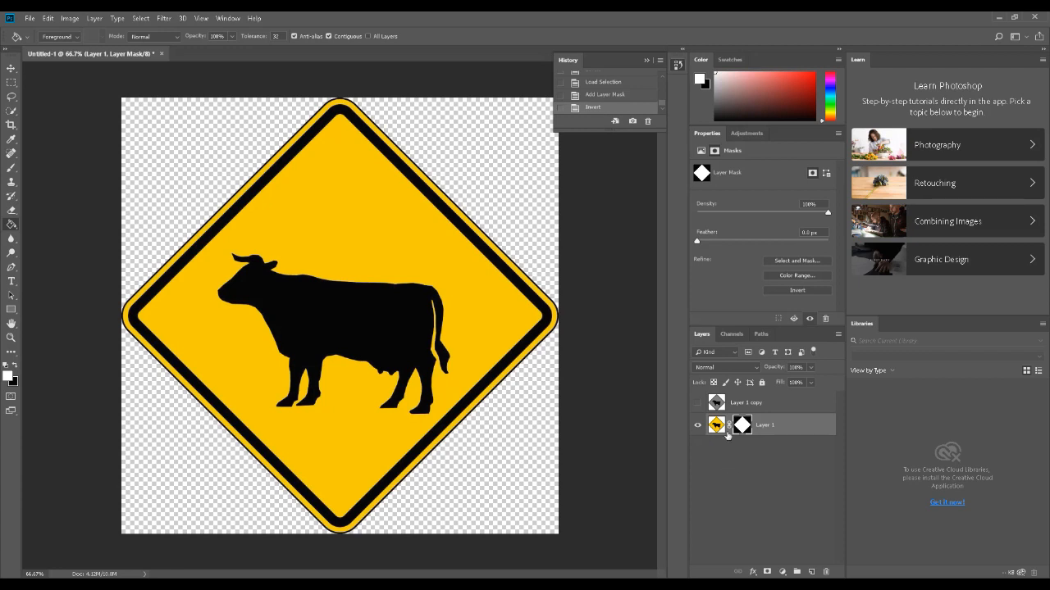
Add a new empty layer and place it beneath the masked Layer 1
{"action": "left_click", "coordinate": [716, 425]}
{"action": "left_click", "coordinate": [806, 573]}
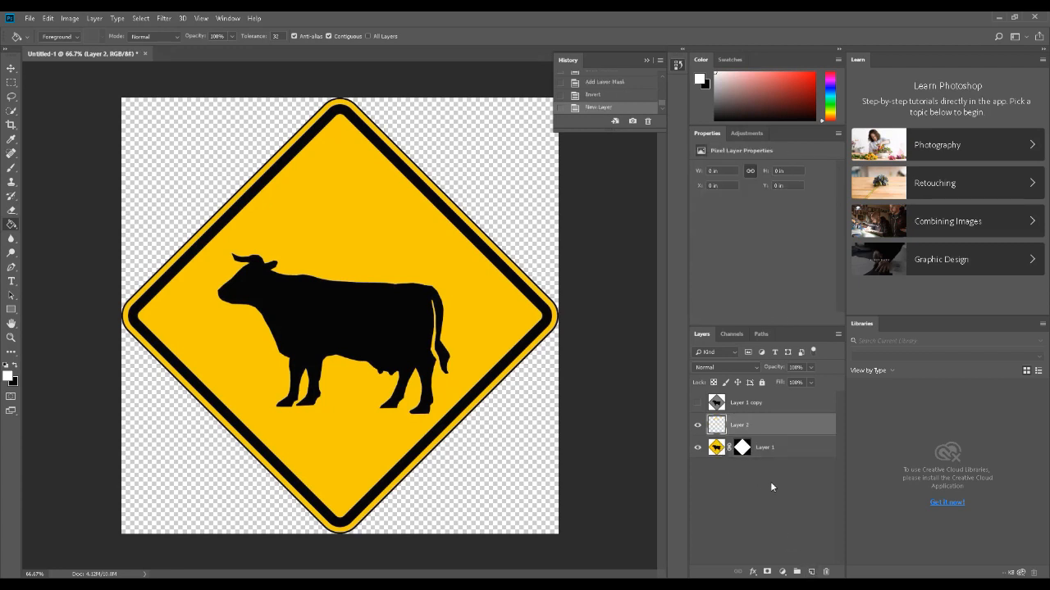
{"action": "left_click_drag", "start_coordinate": [754, 425], "coordinate": [755, 478]}
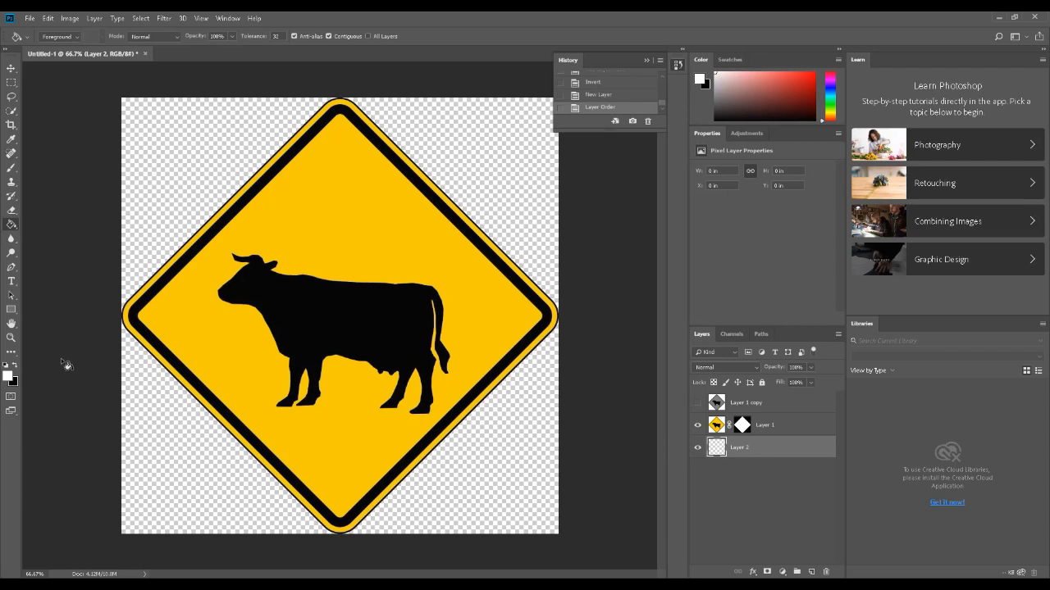
Reset the colours to default and fill Layer 2 with black behind the masked sign
{"action": "key", "text": "d"}
{"action": "left_click", "coordinate": [487, 451]}
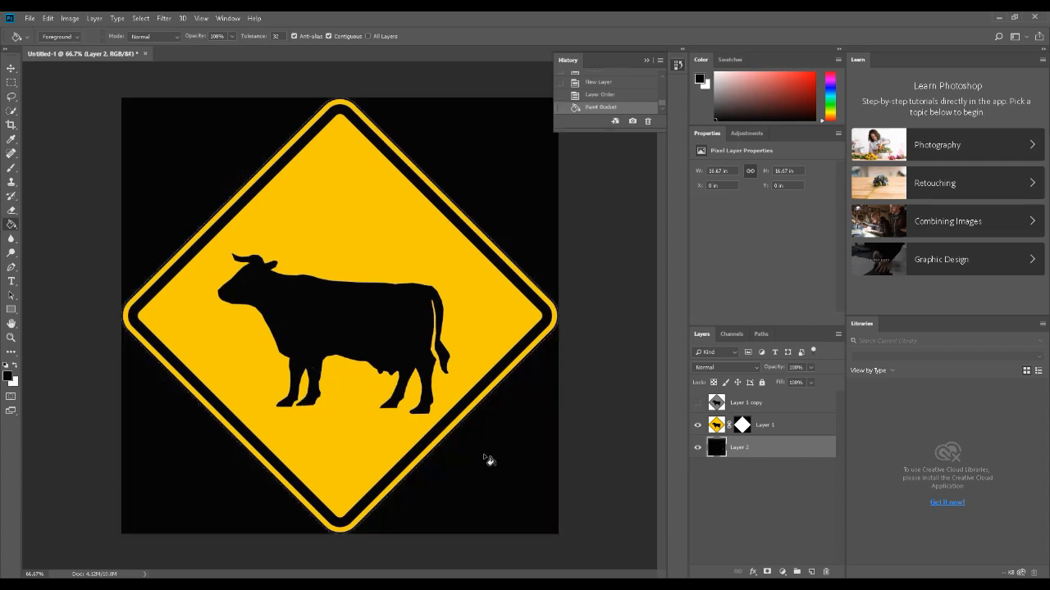
Preview the sign with the black Layer 2 hidden and shown, and view the Alphas category in Substance Painter's shelf
{"action": "left_click", "coordinate": [698, 448]}
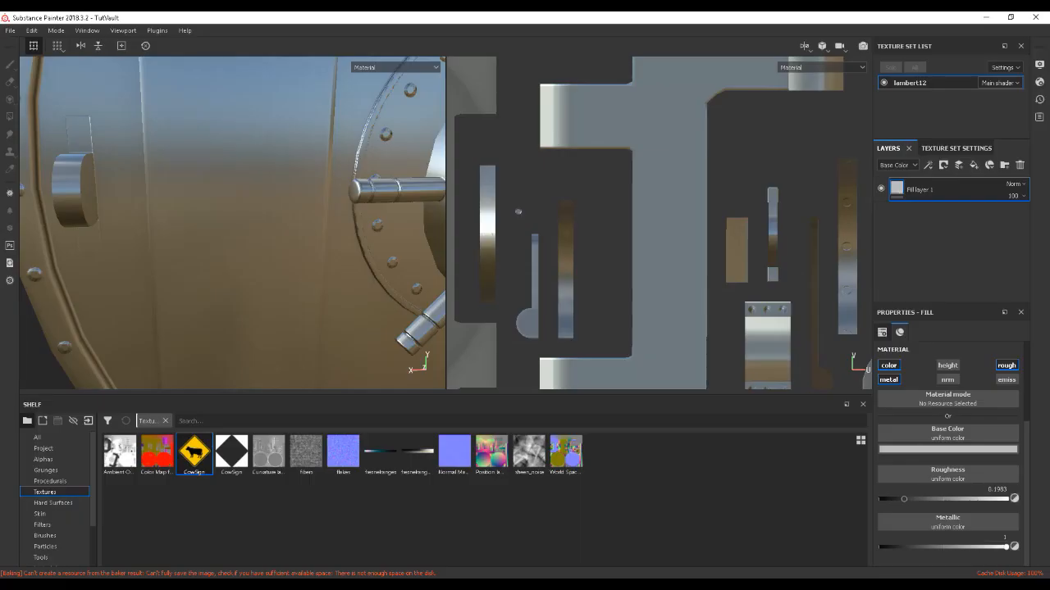
{"action": "left_click", "coordinate": [49, 460]}
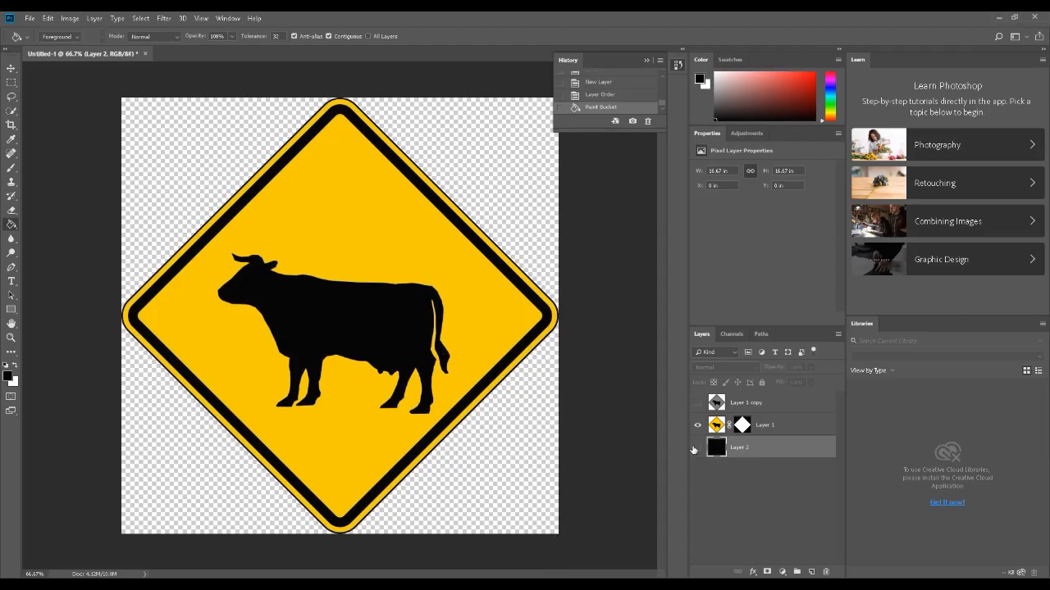
{"action": "left_click", "coordinate": [697, 448]}
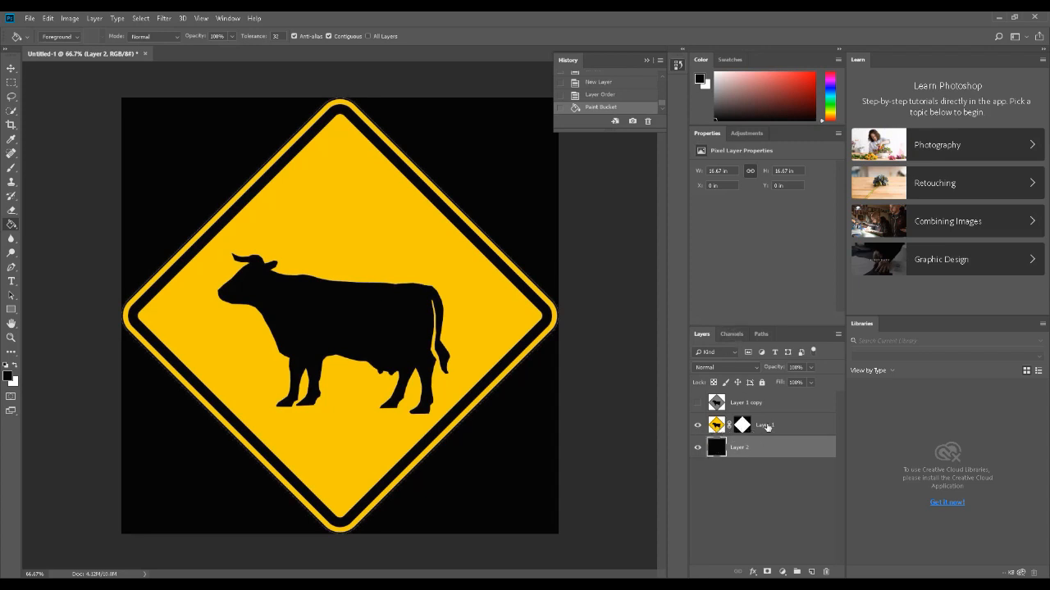
Load Alpha 1 as a selection and add a new layer above Layer 1, with Layer 1 hidden
{"action": "left_click", "coordinate": [715, 425]}
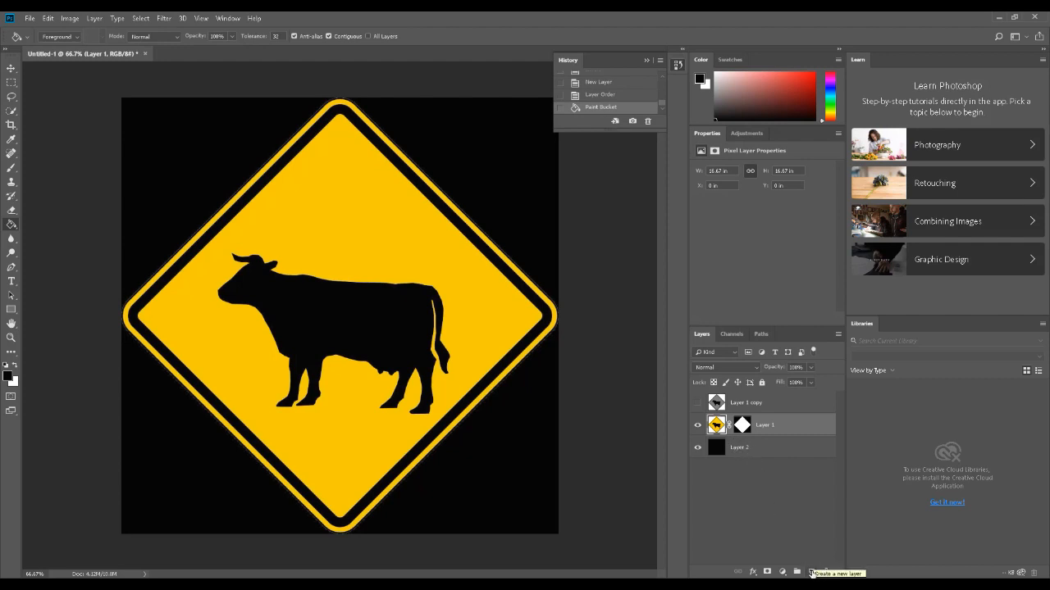
{"action": "left_click", "coordinate": [733, 335]}
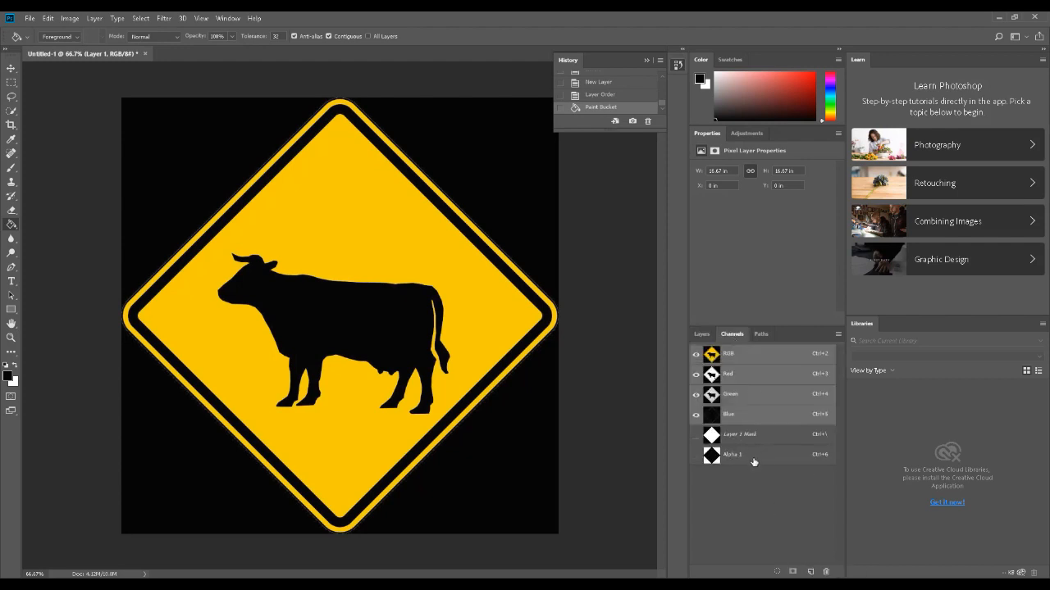
{"action": "left_click", "coordinate": [710, 456], "text": "ctrl"}
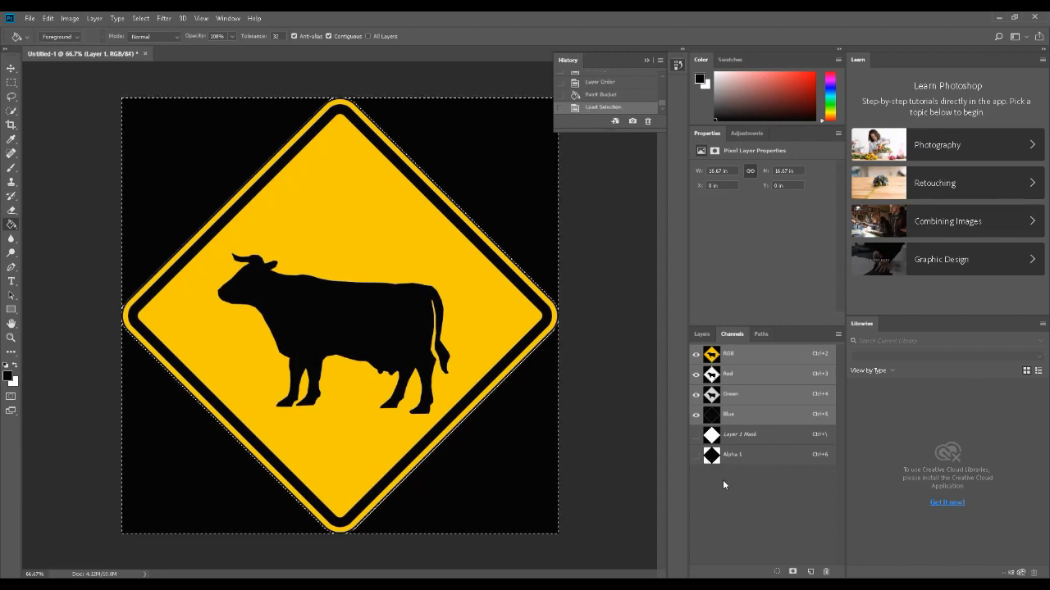
{"action": "left_click", "coordinate": [701, 335]}
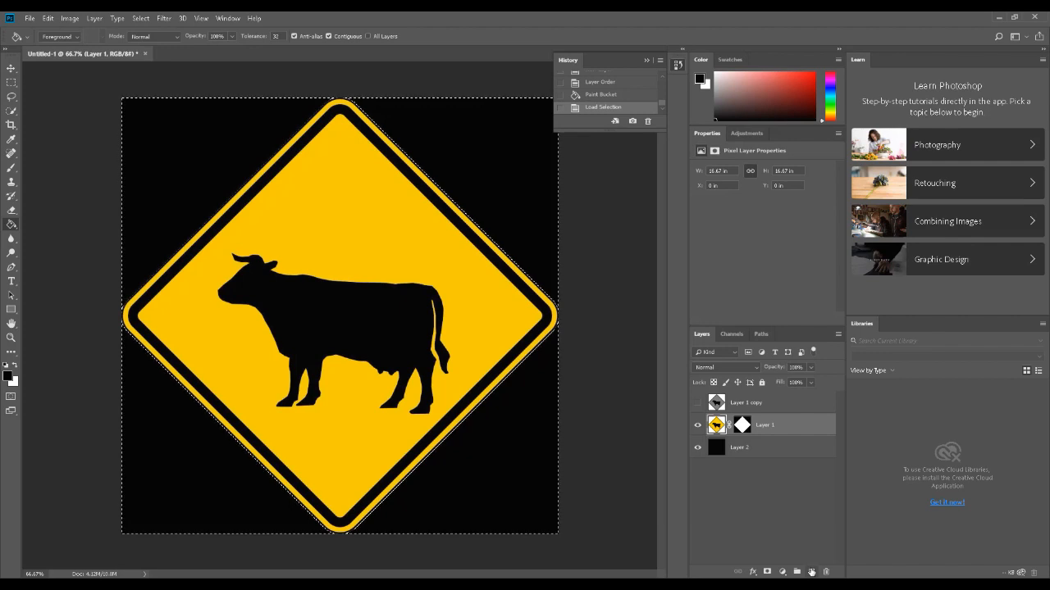
{"action": "left_click", "coordinate": [811, 571]}
{"action": "left_click", "coordinate": [698, 448]}
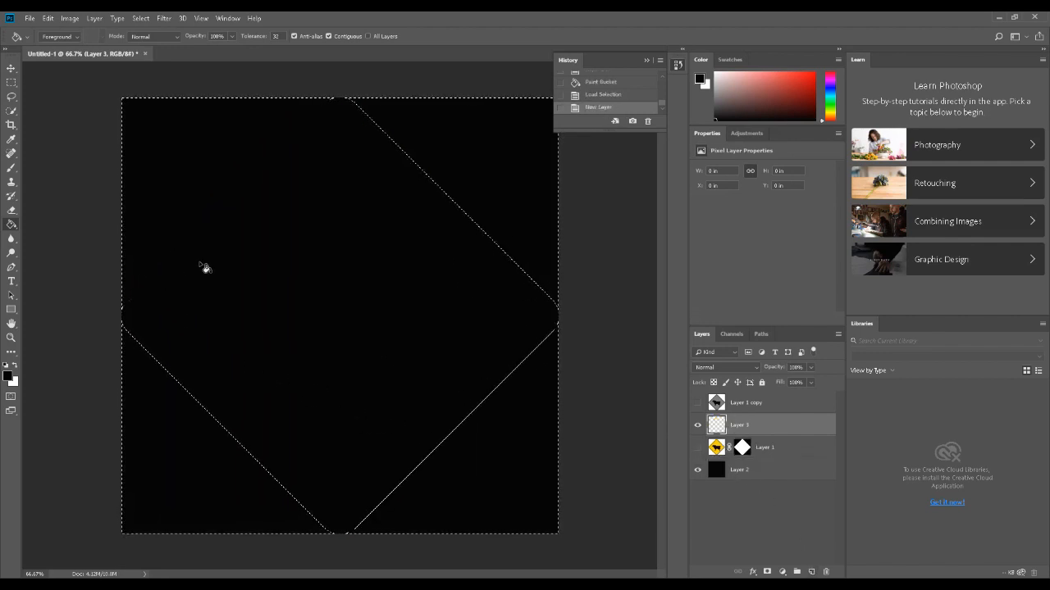
Invert the selection to the diamond shape, fill it with white on Layer 3, and deselect
{"action": "left_click", "coordinate": [731, 334]}
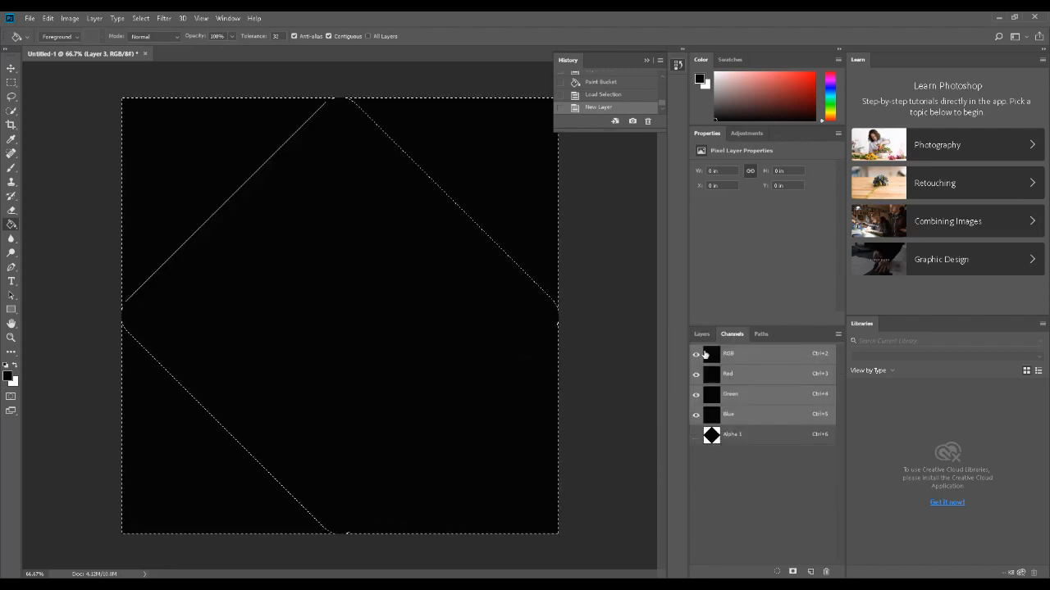
{"action": "left_click", "coordinate": [702, 334]}
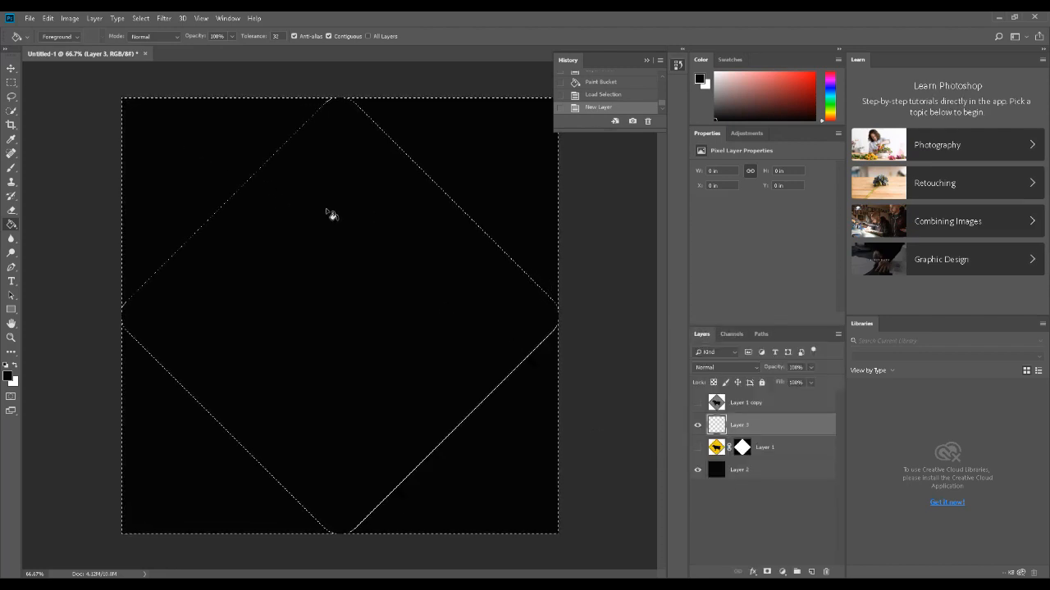
{"action": "left_click", "coordinate": [142, 18]}
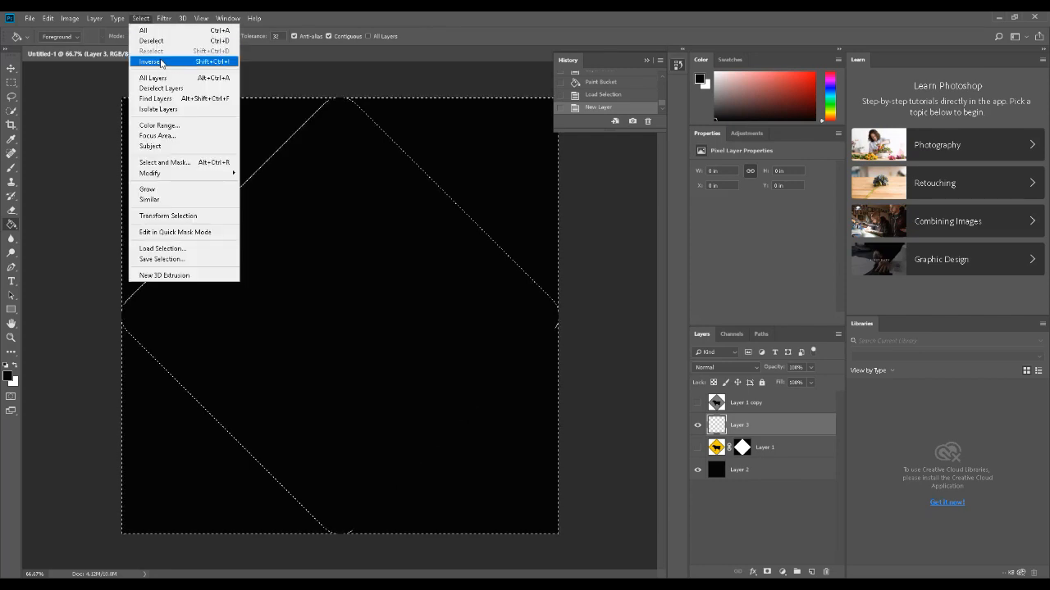
{"action": "left_click", "coordinate": [182, 62]}
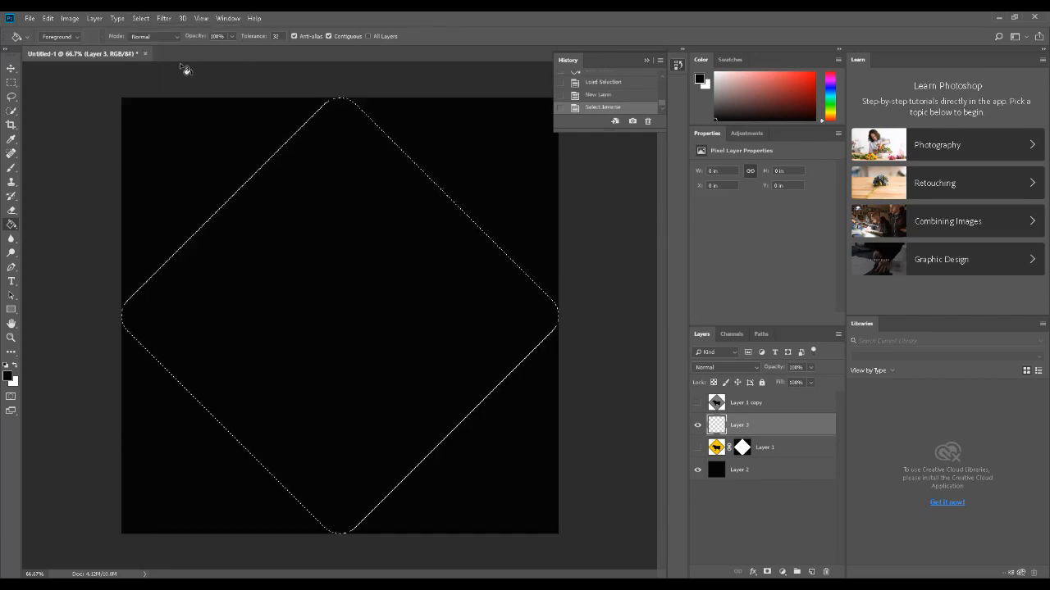
{"action": "key", "text": "x"}
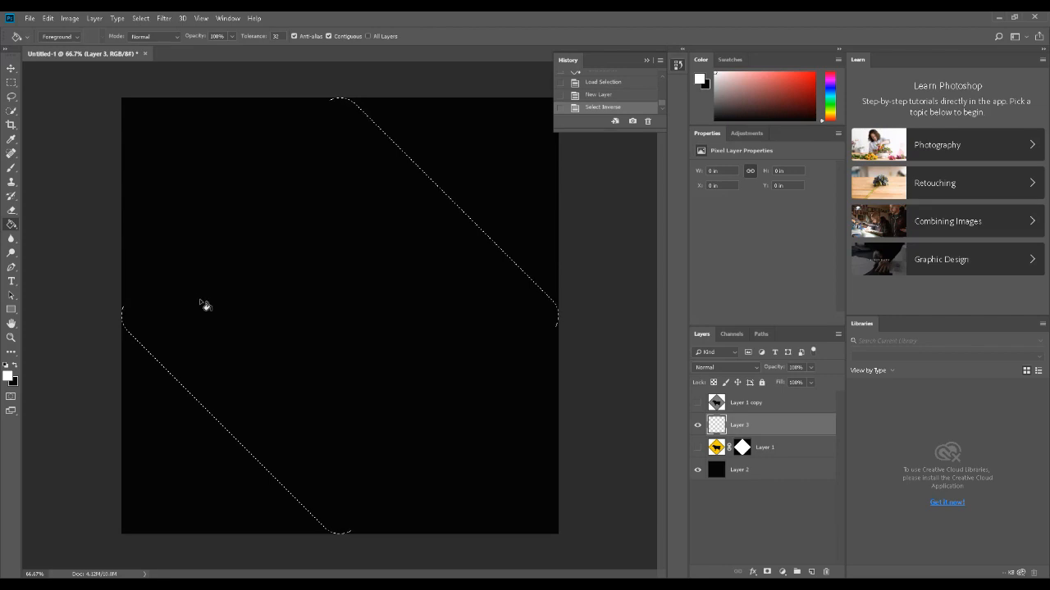
{"action": "left_click", "coordinate": [242, 313]}
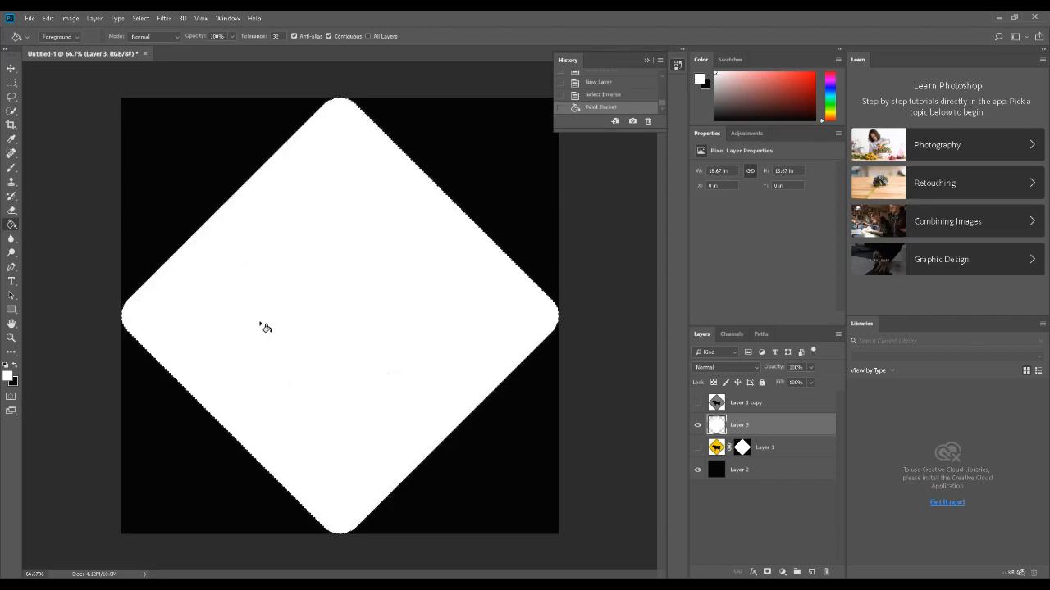
{"action": "key", "text": "ctrl+d"}
Invert the Alpha 1 channel so the diamond is white on black
{"action": "left_click", "coordinate": [731, 334]}
{"action": "left_click", "coordinate": [706, 439]}
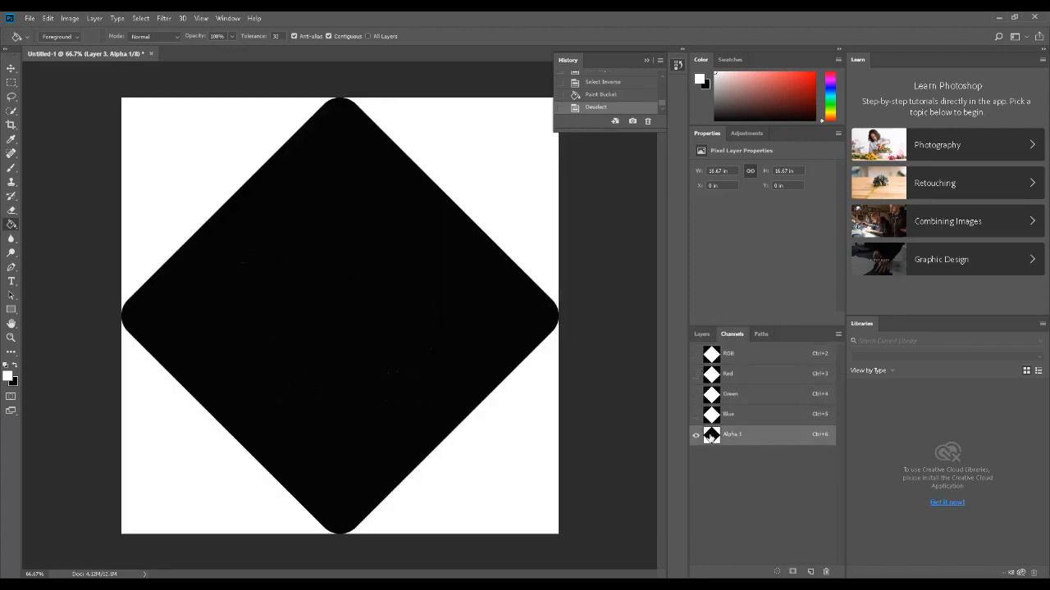
{"action": "left_click", "coordinate": [70, 18]}
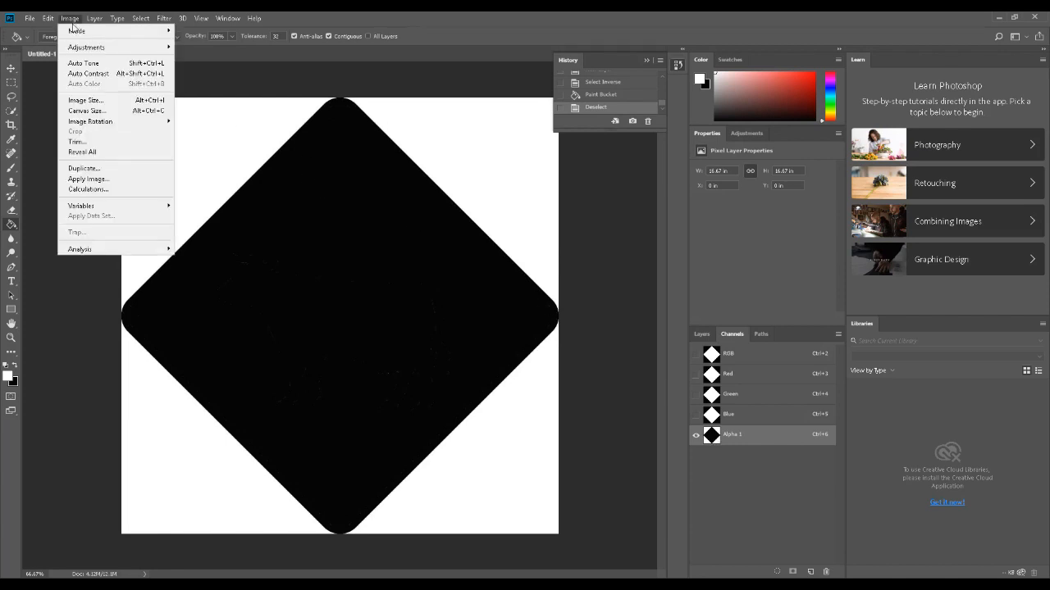
{"action": "mouse_move", "coordinate": [107, 47]}
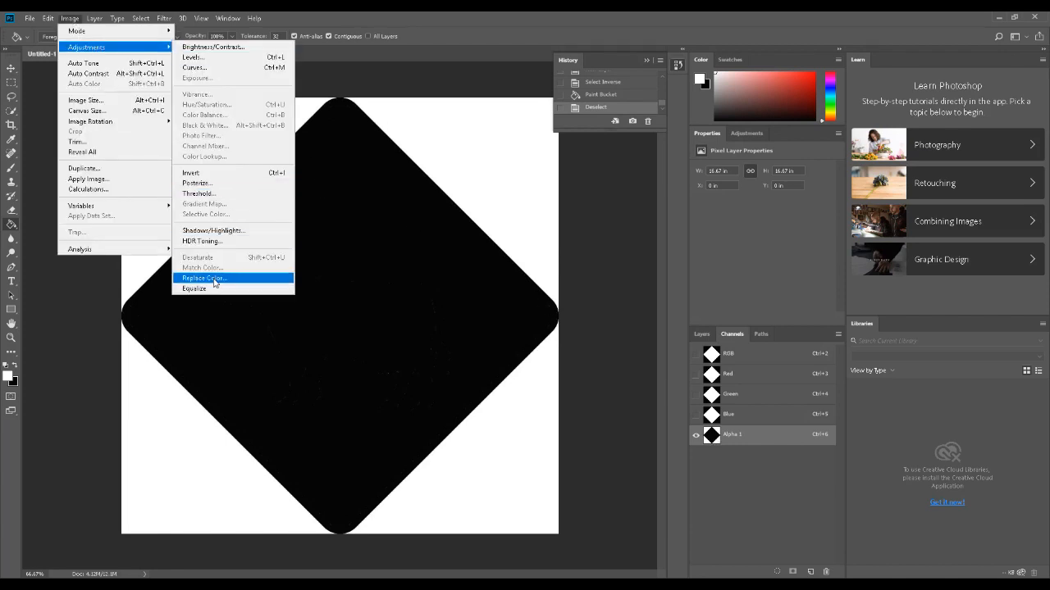
{"action": "left_click", "coordinate": [193, 173]}
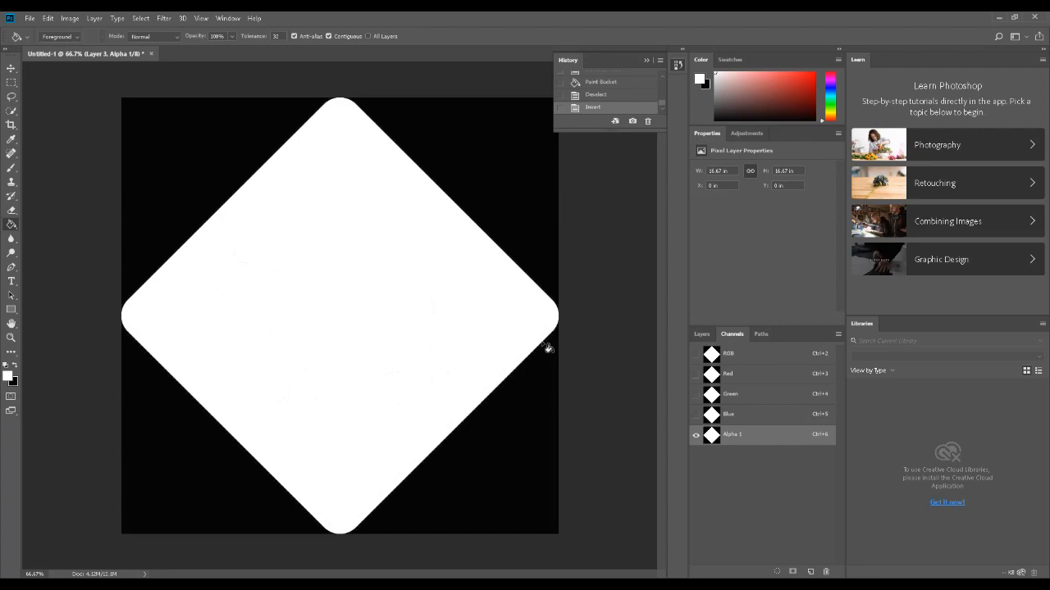
With Layer 3 hidden, load the inverted Alpha 1 as a selection, fill it with white on a new layer, and deselect
{"action": "left_click", "coordinate": [714, 438], "text": "ctrl"}
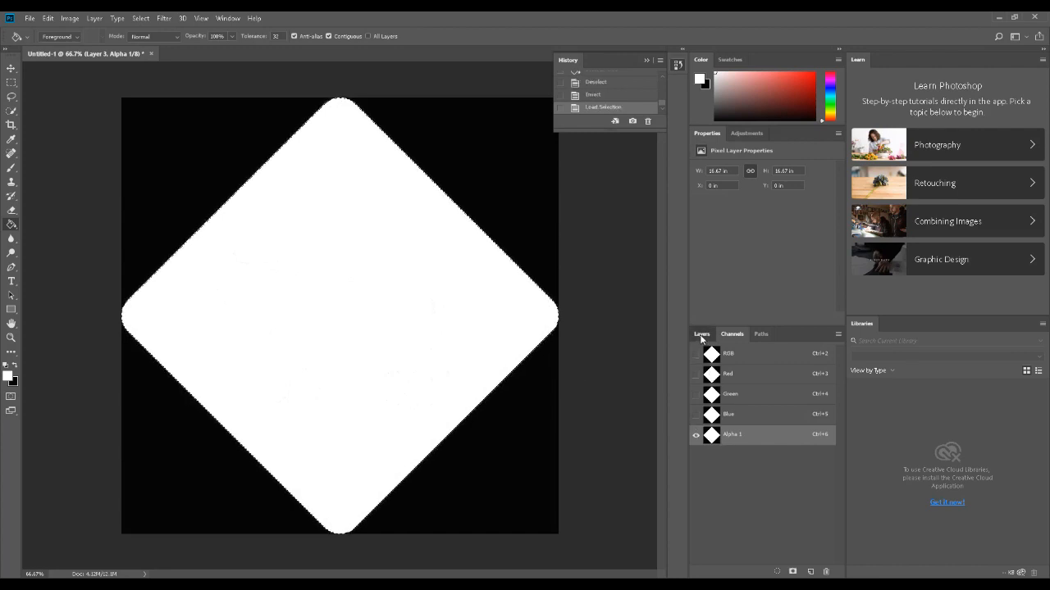
{"action": "left_click", "coordinate": [702, 335]}
{"action": "left_click", "coordinate": [732, 333]}
{"action": "left_click", "coordinate": [711, 436], "text": "ctrl"}
{"action": "left_click", "coordinate": [702, 334]}
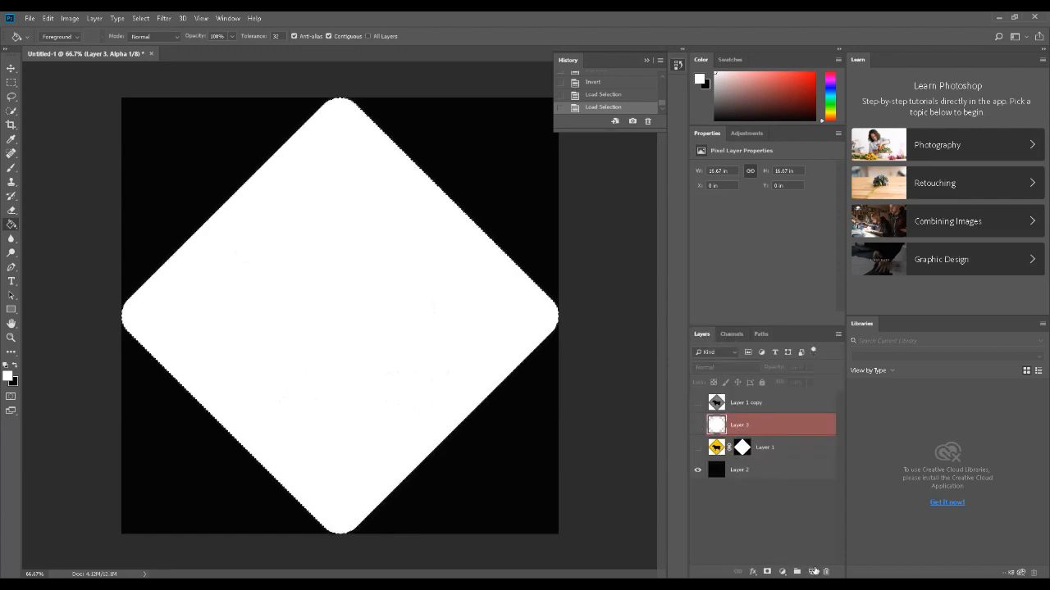
{"action": "key", "text": "ctrl+shift+alt+n"}
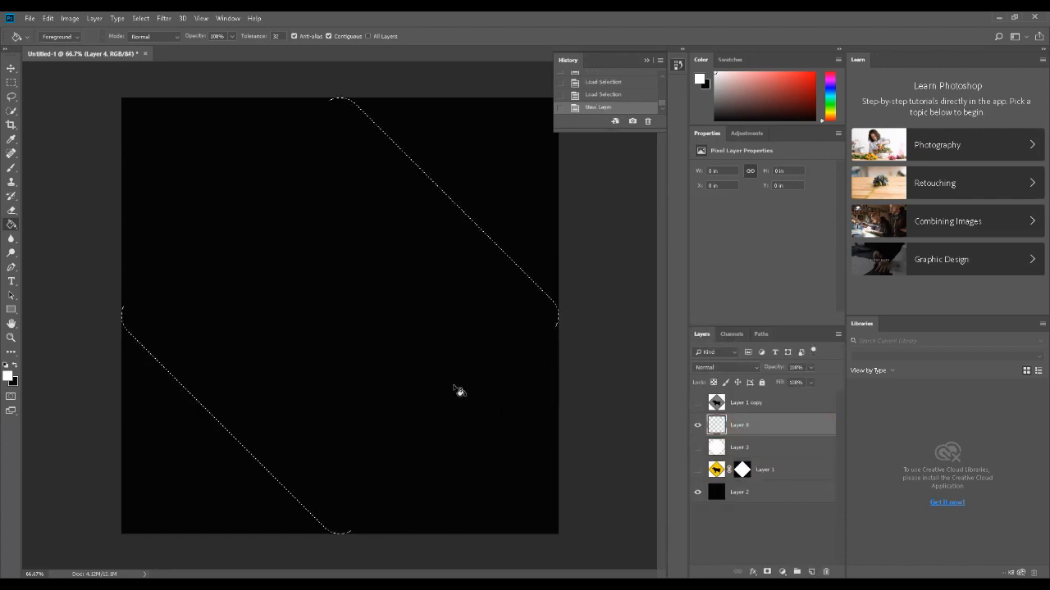
{"action": "left_click", "coordinate": [429, 376]}
{"action": "key", "text": "ctrl+d"}
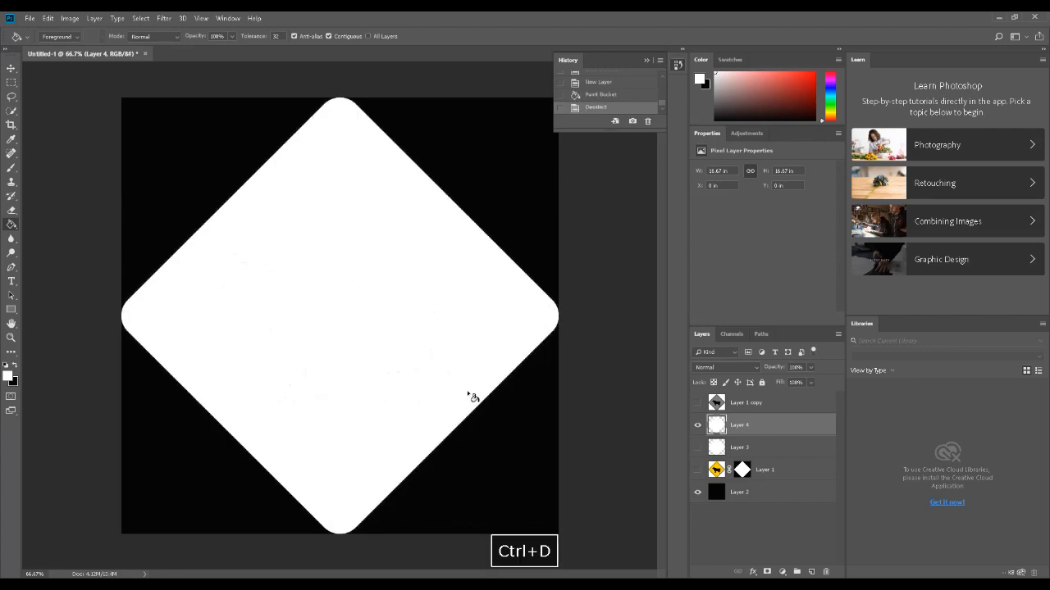
Start saving a copy of the diamond mask image in the Decals folder, with Targa as the file format
{"action": "left_click", "coordinate": [711, 472]}
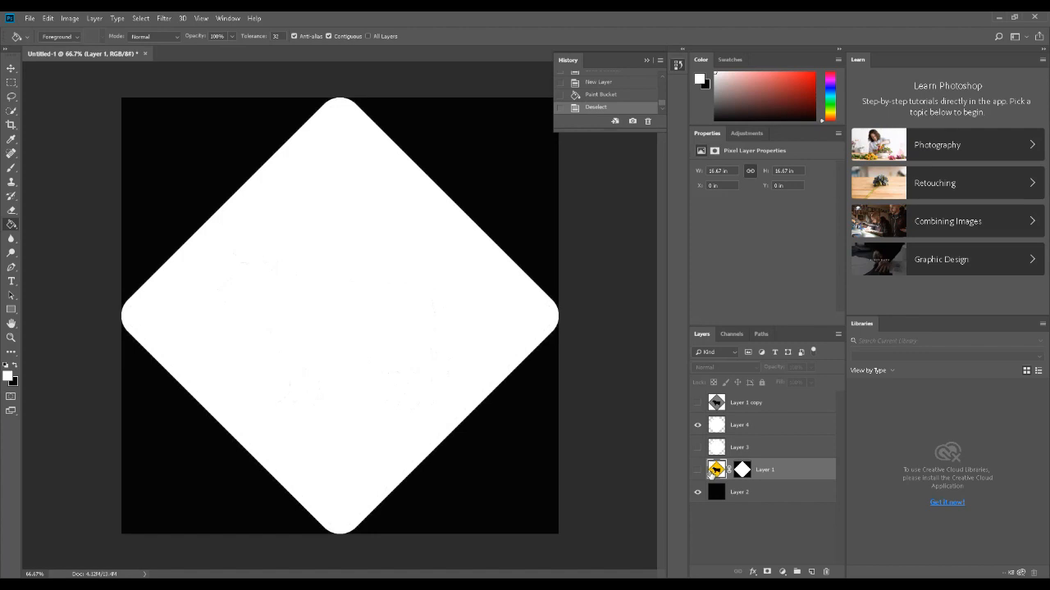
{"action": "left_click", "coordinate": [29, 18]}
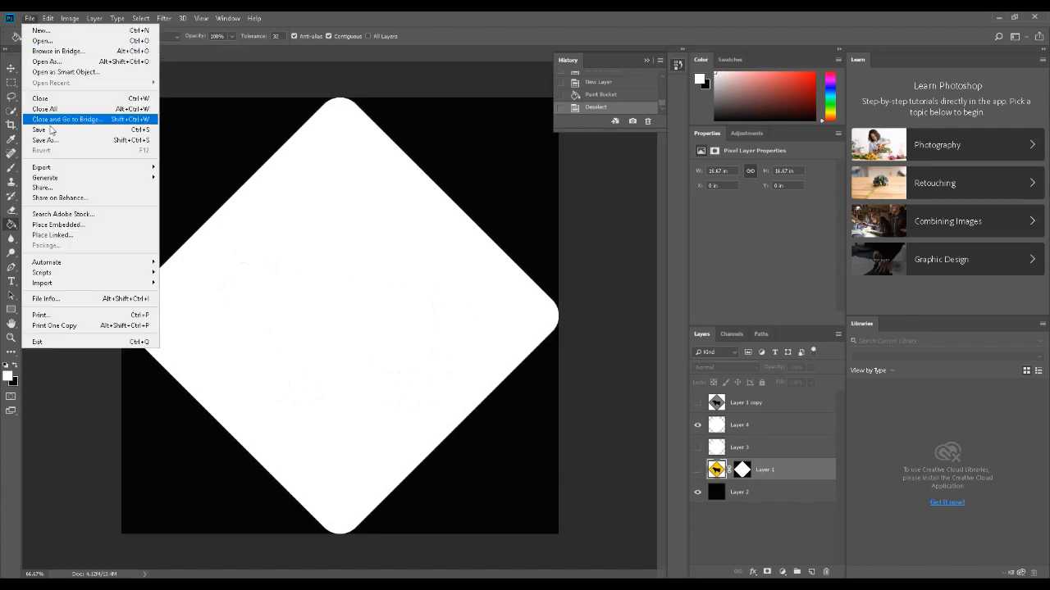
{"action": "left_click", "coordinate": [45, 139]}
{"action": "left_click", "coordinate": [167, 263]}
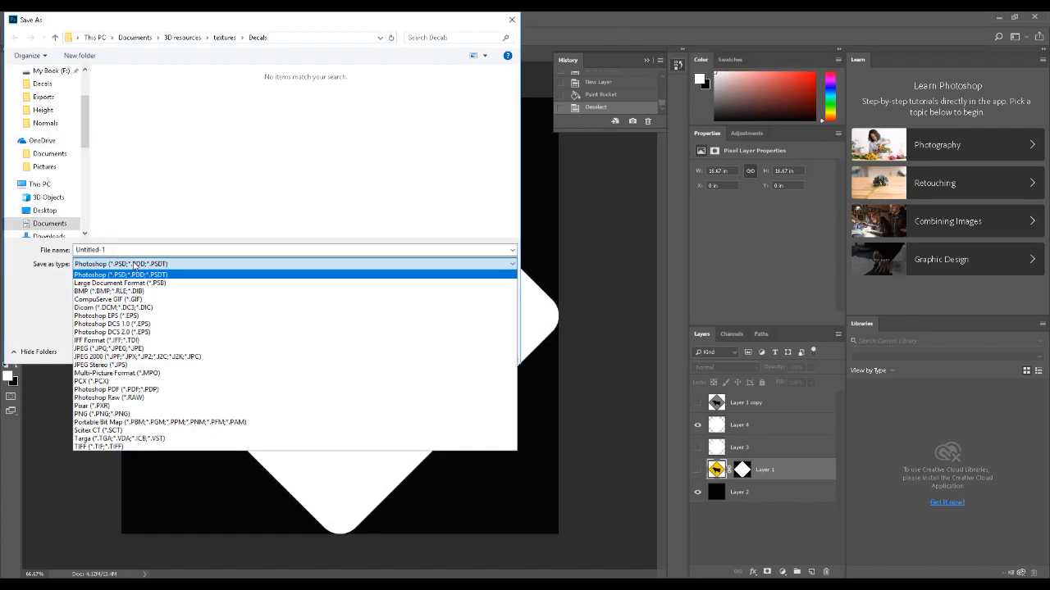
{"action": "left_click", "coordinate": [103, 415]}
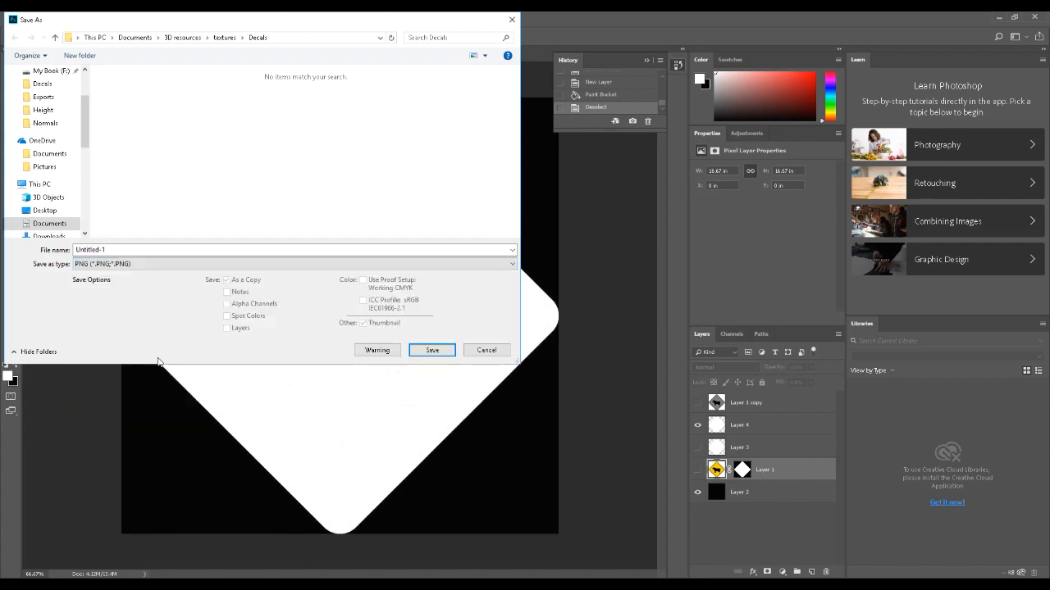
{"action": "left_click", "coordinate": [104, 264]}
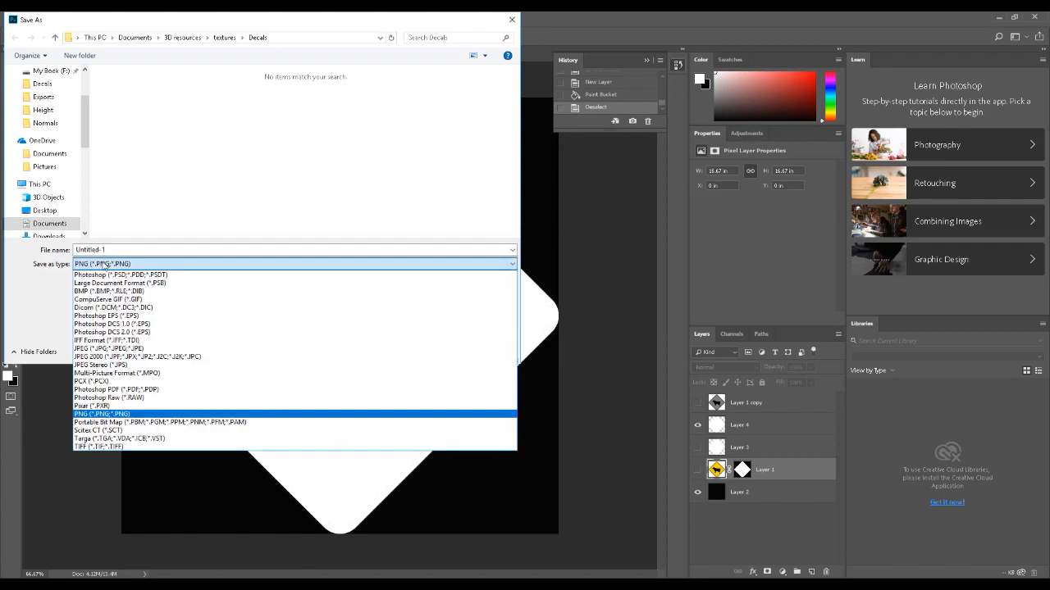
{"action": "left_click", "coordinate": [123, 438]}
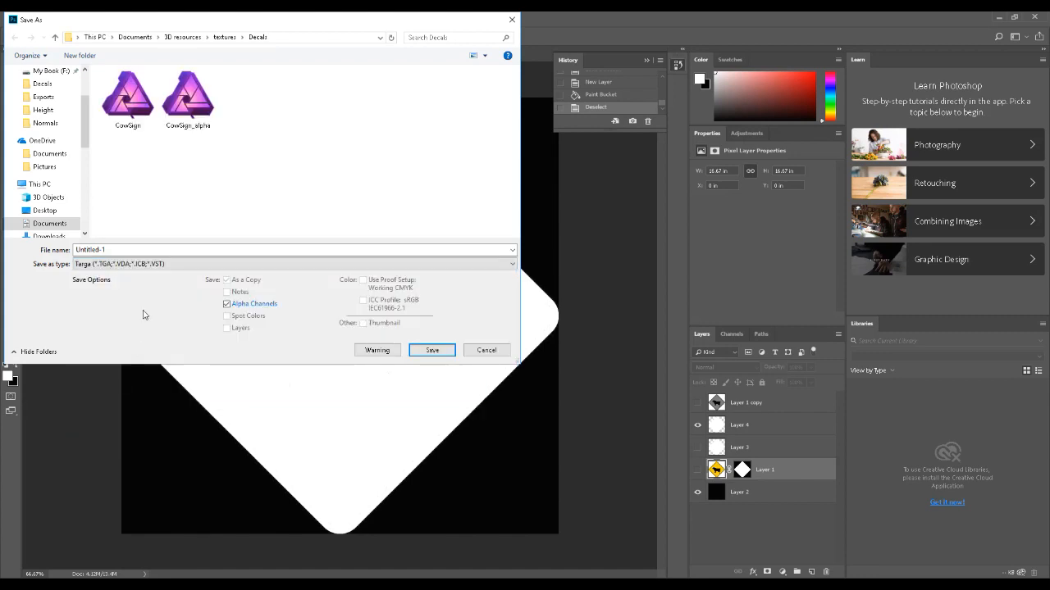
Name the Targa file Tut_CowSign_alpha and save it at 16 bits/pixel without compression
{"action": "left_click", "coordinate": [187, 96]}
{"action": "left_click", "coordinate": [128, 248]}
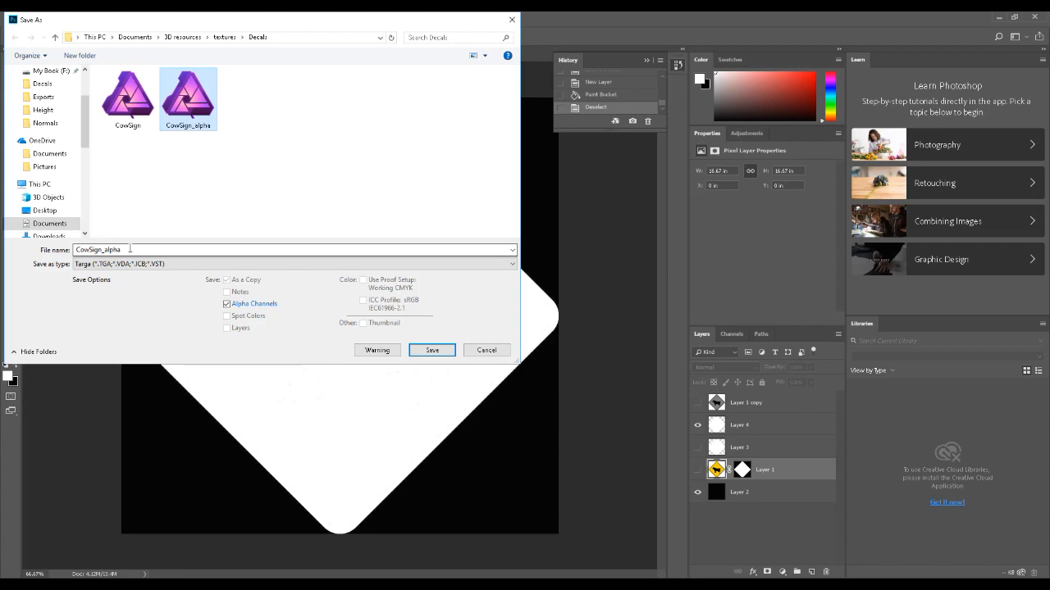
{"action": "double_click", "coordinate": [129, 249]}
{"action": "key", "text": "Left"}
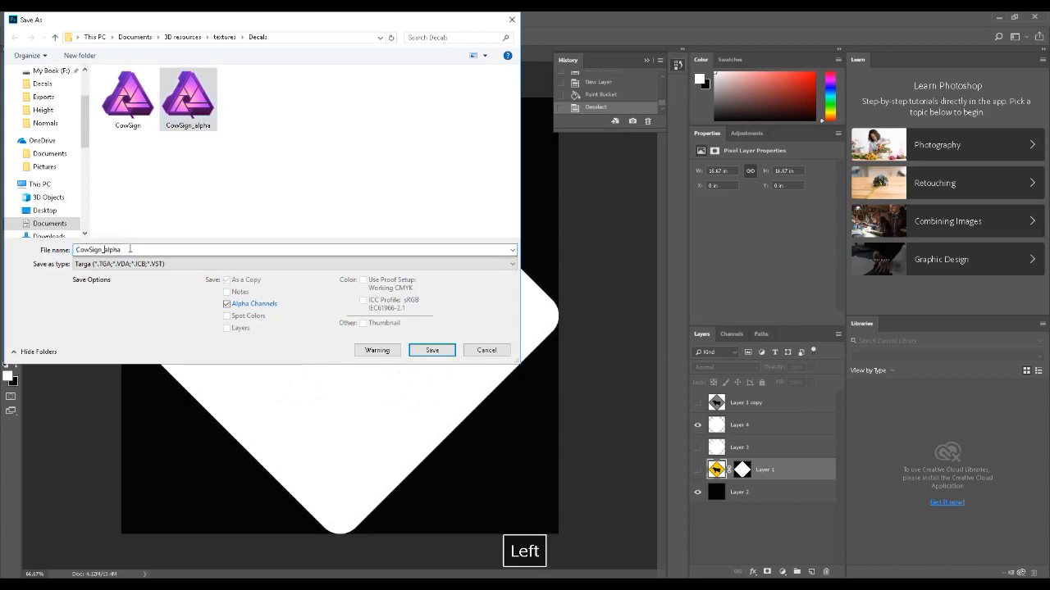
{"action": "type", "text": "Tut_"}
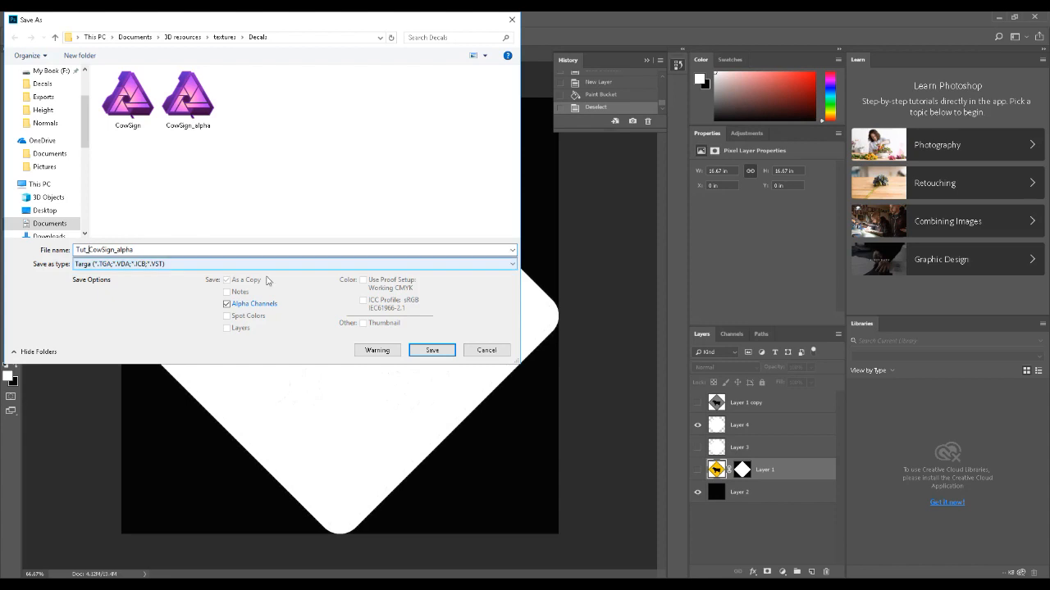
{"action": "left_click", "coordinate": [428, 351]}
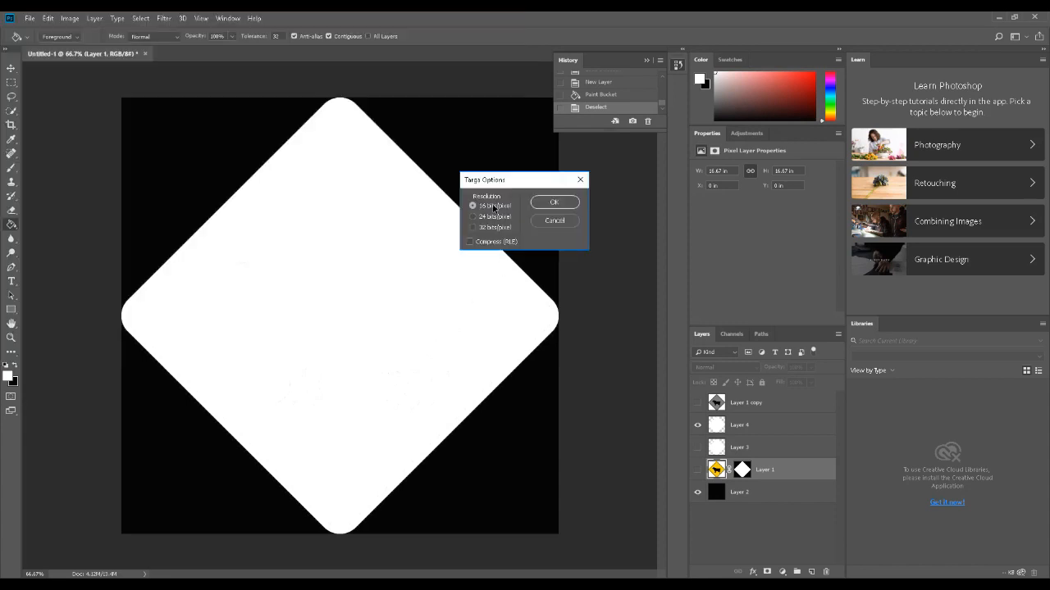
{"action": "left_click_drag", "start_coordinate": [510, 184], "coordinate": [501, 186]}
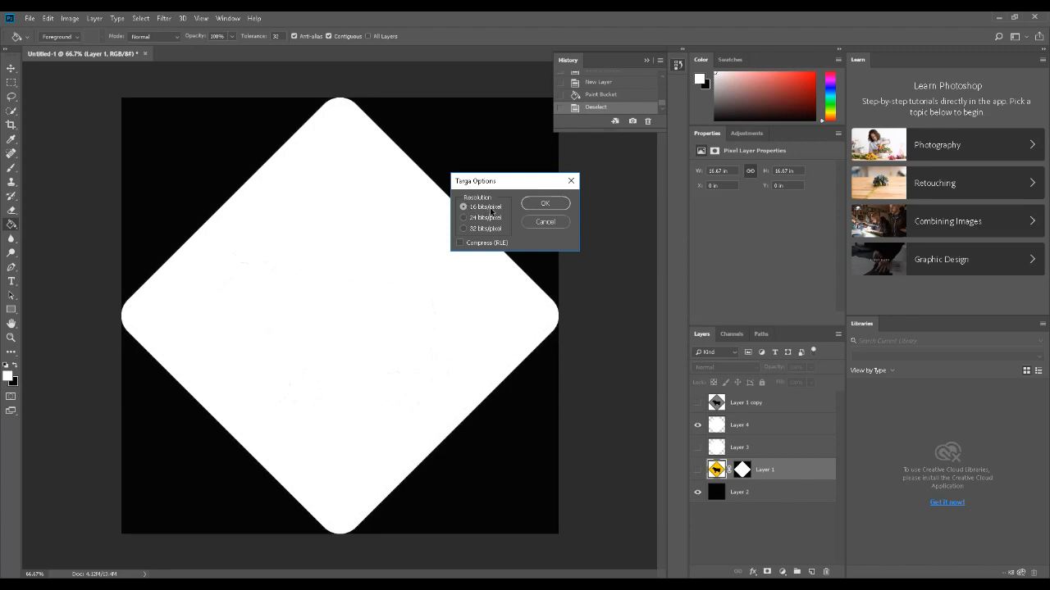
{"action": "left_click", "coordinate": [543, 204]}
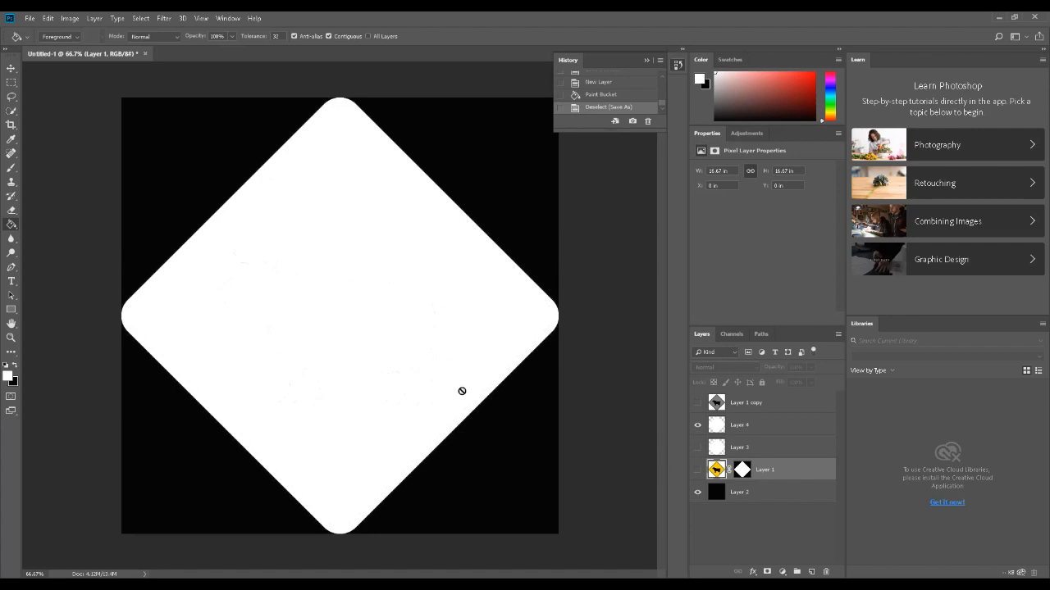
Show Layer 1 and hide Layer 4 and Layer 2 so the coloured cow sign stands on transparency
{"action": "left_click", "coordinate": [697, 469]}
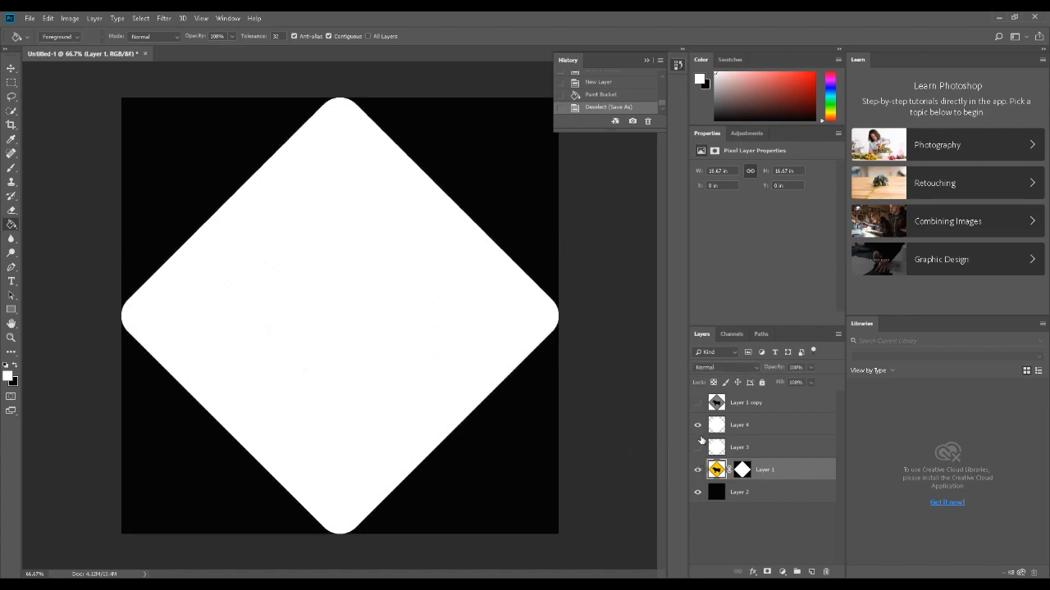
{"action": "left_click", "coordinate": [698, 425]}
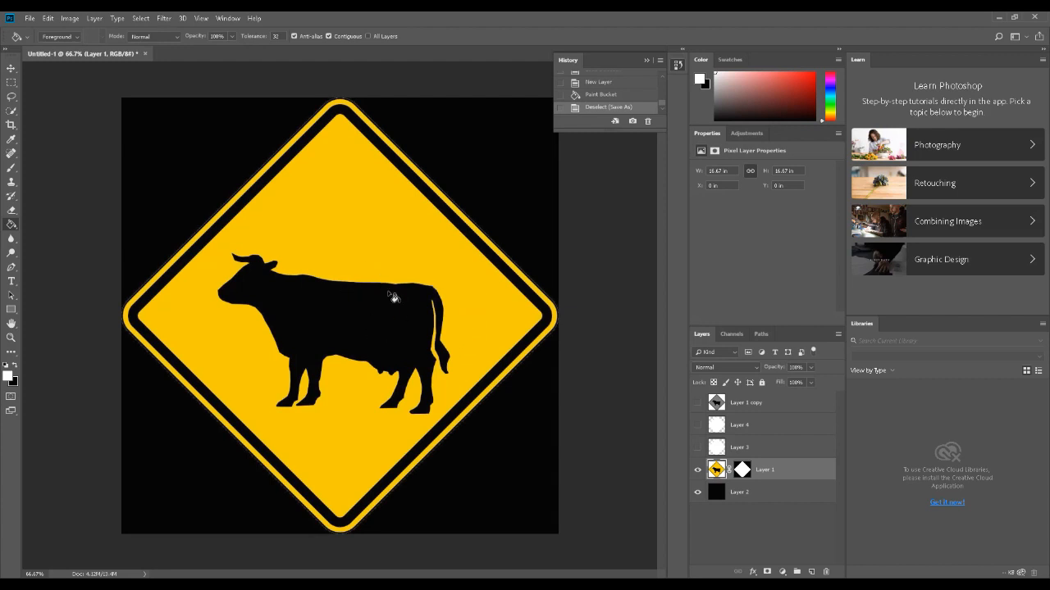
{"action": "left_click", "coordinate": [697, 493]}
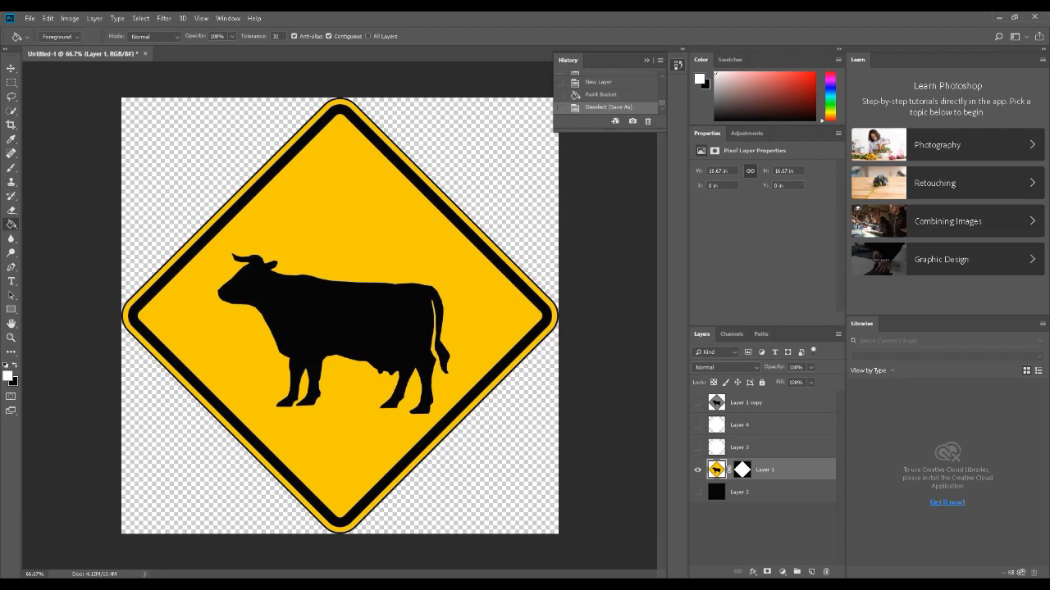
Switch to Substance Painter and add a paint layer above the fill layer
{"action": "left_click", "coordinate": [711, 534]}
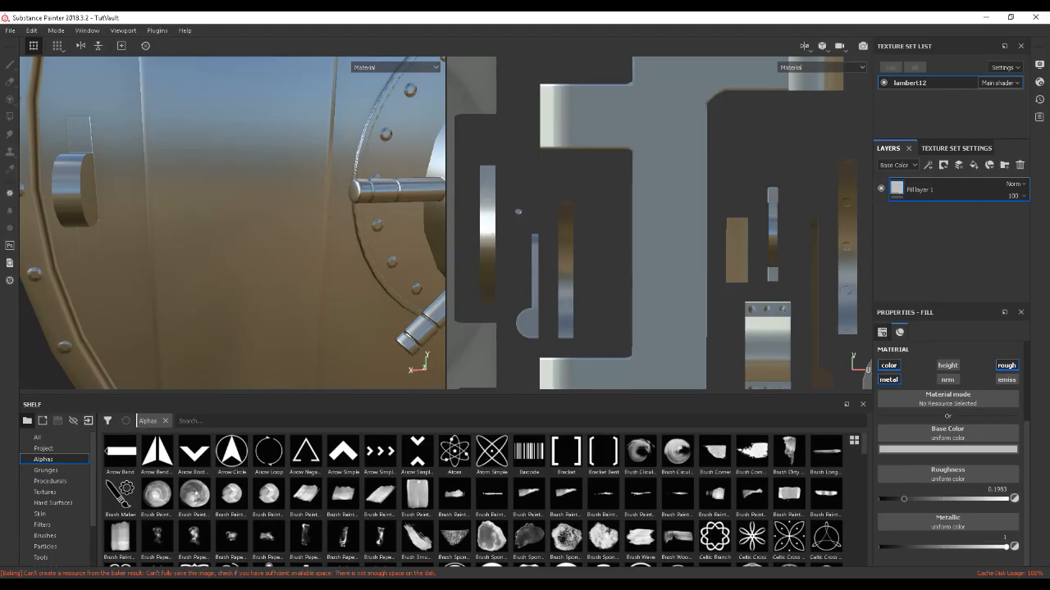
{"action": "scroll", "coordinate": [302, 263], "scroll_direction": "up", "scroll_amount": 2}
{"action": "scroll", "coordinate": [301, 258], "scroll_direction": "down", "scroll_amount": 7}
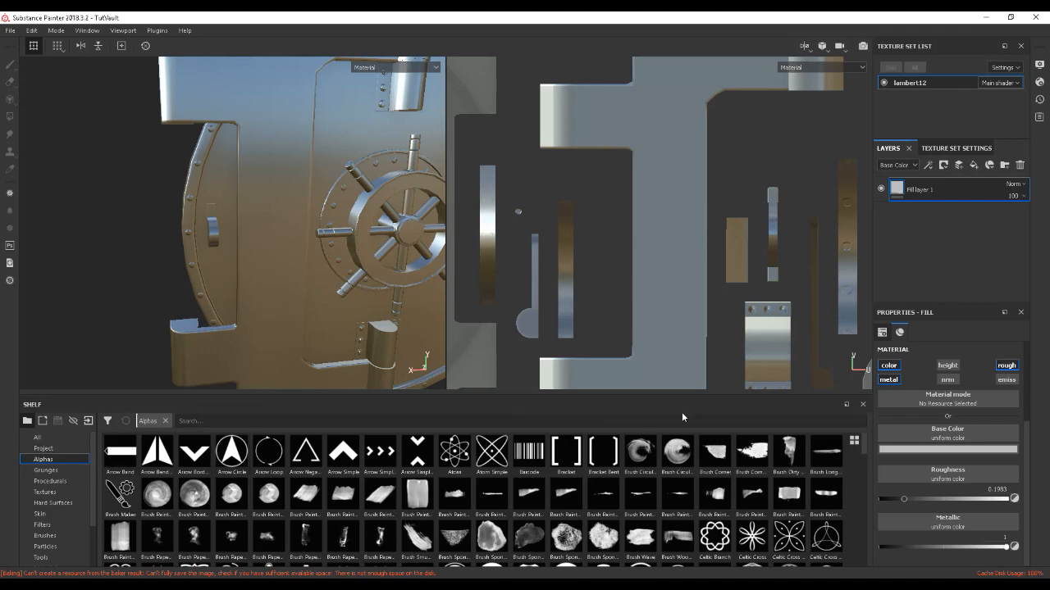
{"action": "left_click", "coordinate": [959, 165]}
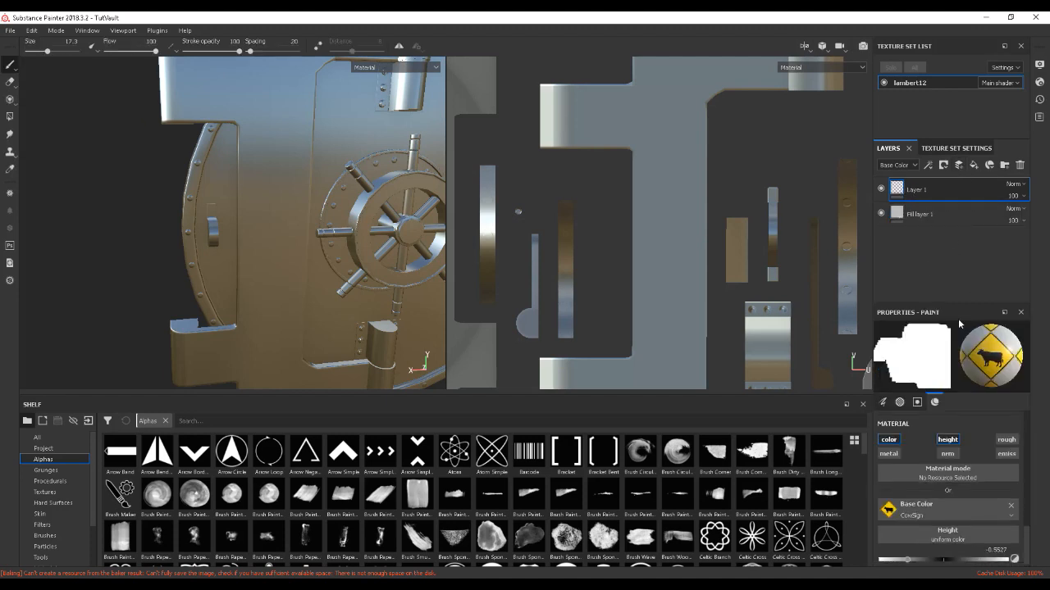
Clear the brush's base color and assign the yellow CowSign texture from the shelf to it
{"action": "left_click", "coordinate": [1010, 506]}
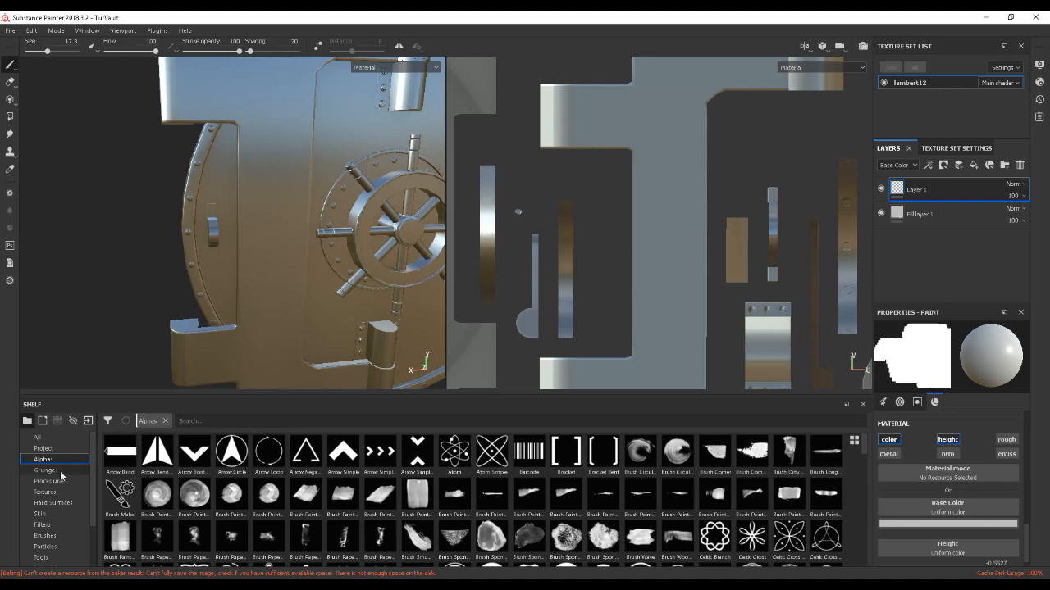
{"action": "left_click", "coordinate": [44, 492]}
{"action": "left_click_drag", "start_coordinate": [194, 451], "coordinate": [939, 506]}
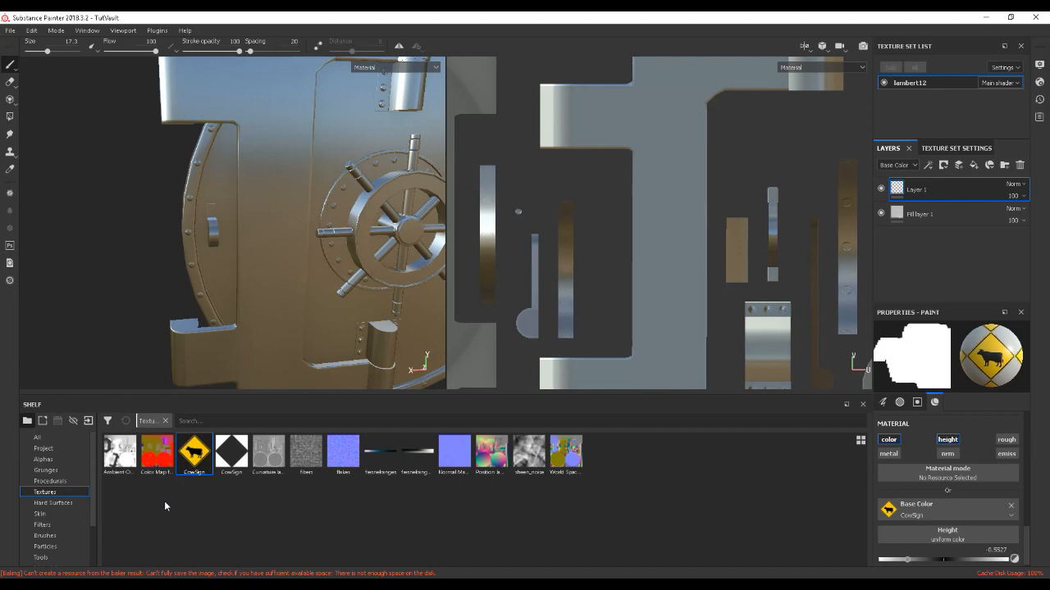
Search the shelf's alphas for "cow" and set CowSign_alpha as the brush alpha
{"action": "left_click", "coordinate": [43, 460]}
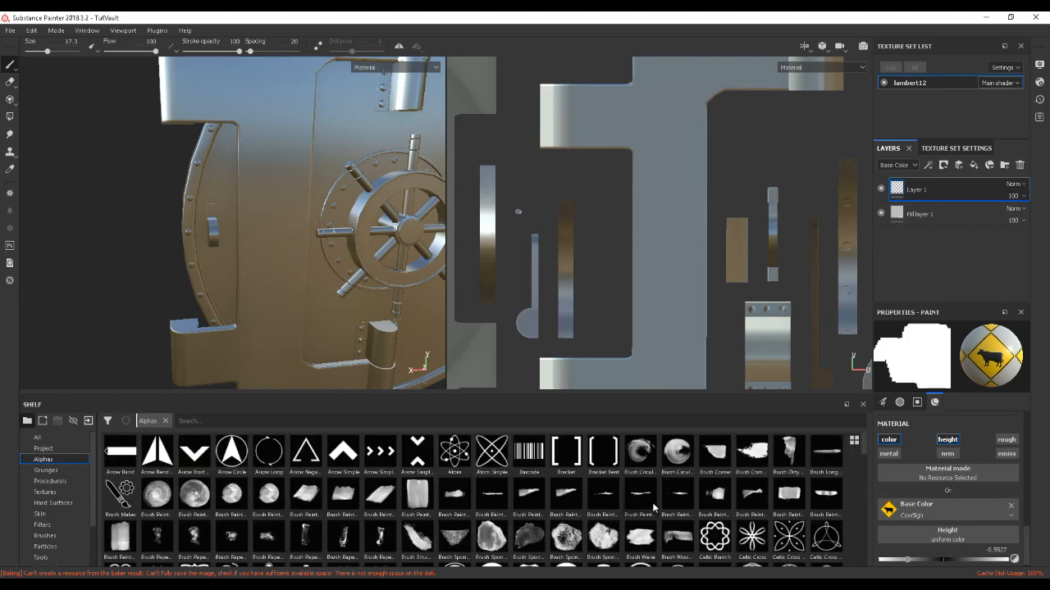
{"action": "left_click", "coordinate": [218, 418]}
{"action": "type", "text": "cow"}
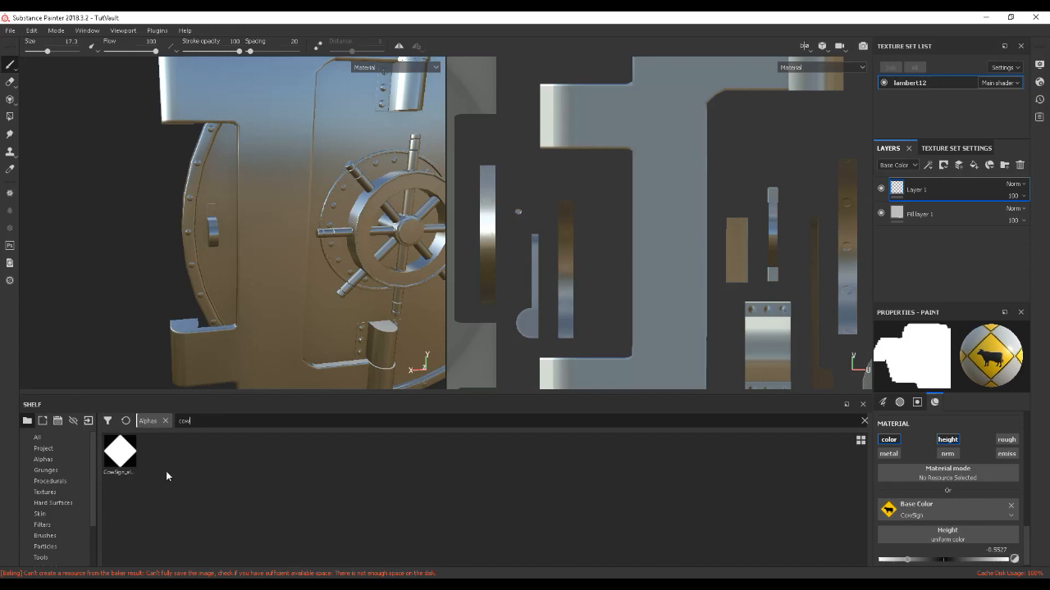
{"action": "mouse_move", "coordinate": [124, 456]}
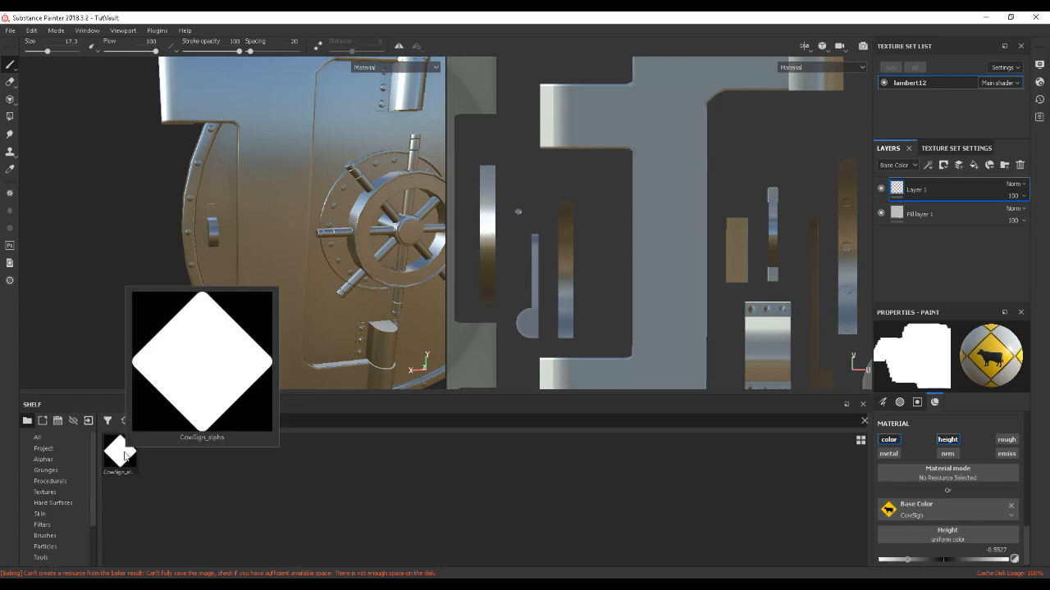
{"action": "left_click", "coordinate": [124, 460]}
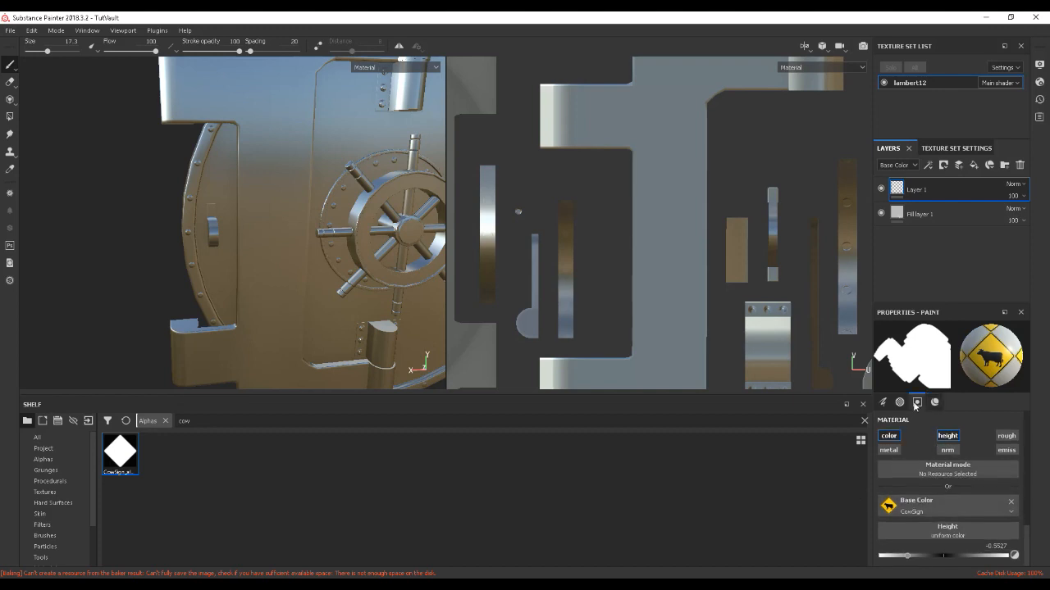
{"action": "scroll", "coordinate": [933, 471], "scroll_direction": "up", "scroll_amount": 2}
{"action": "scroll", "coordinate": [935, 466], "scroll_direction": "up", "scroll_amount": 1}
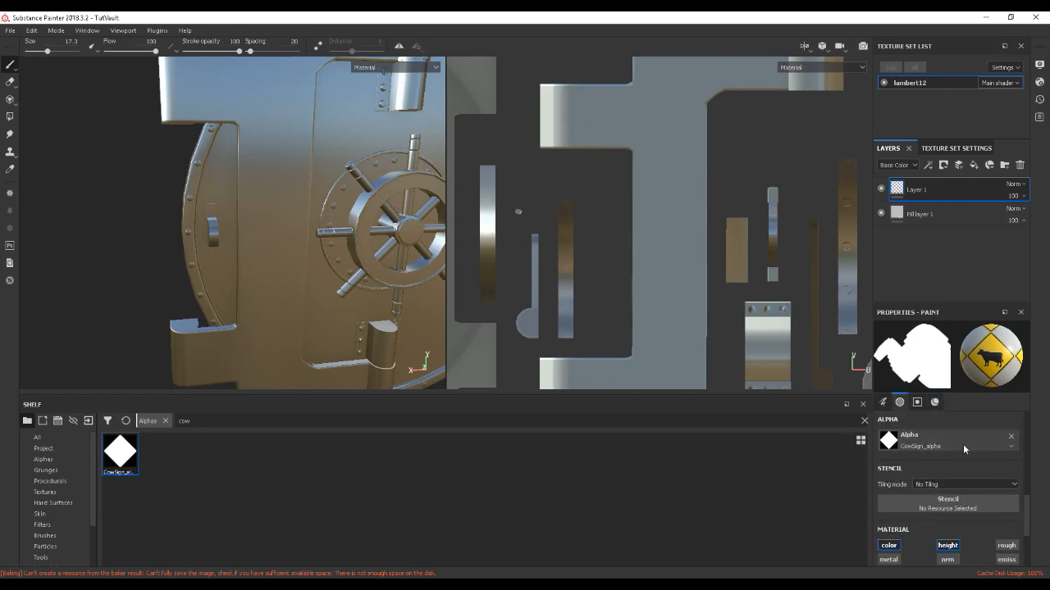
Stamp the cow sign with color and height onto the vault door, between the small side handle and the wheel
{"action": "left_click_drag", "start_coordinate": [270, 238], "coordinate": [414, 315]}
{"action": "left_click_drag", "start_coordinate": [298, 267], "coordinate": [375, 308]}
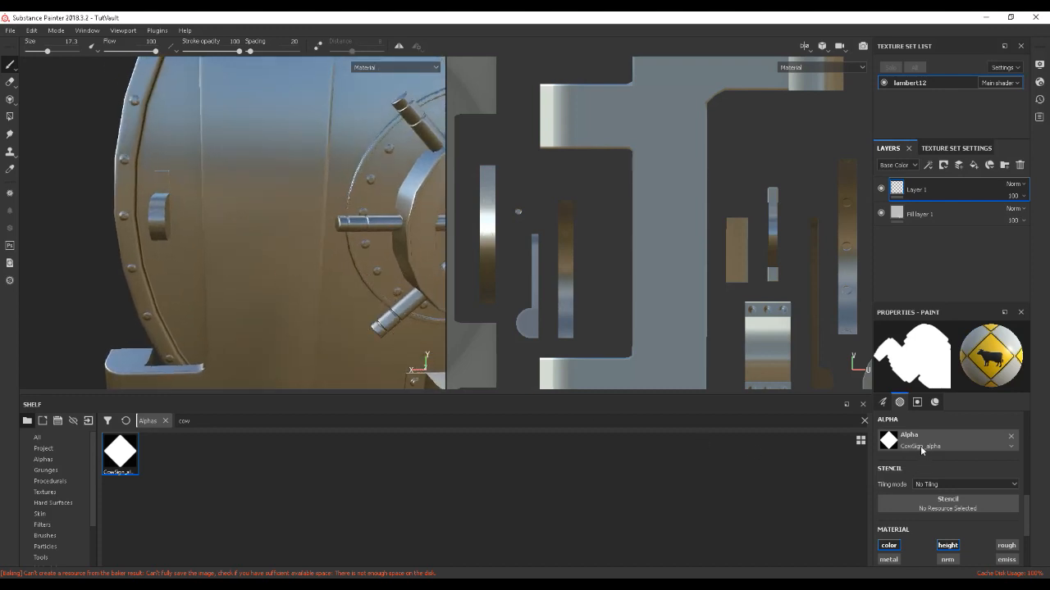
{"action": "left_click", "coordinate": [916, 403]}
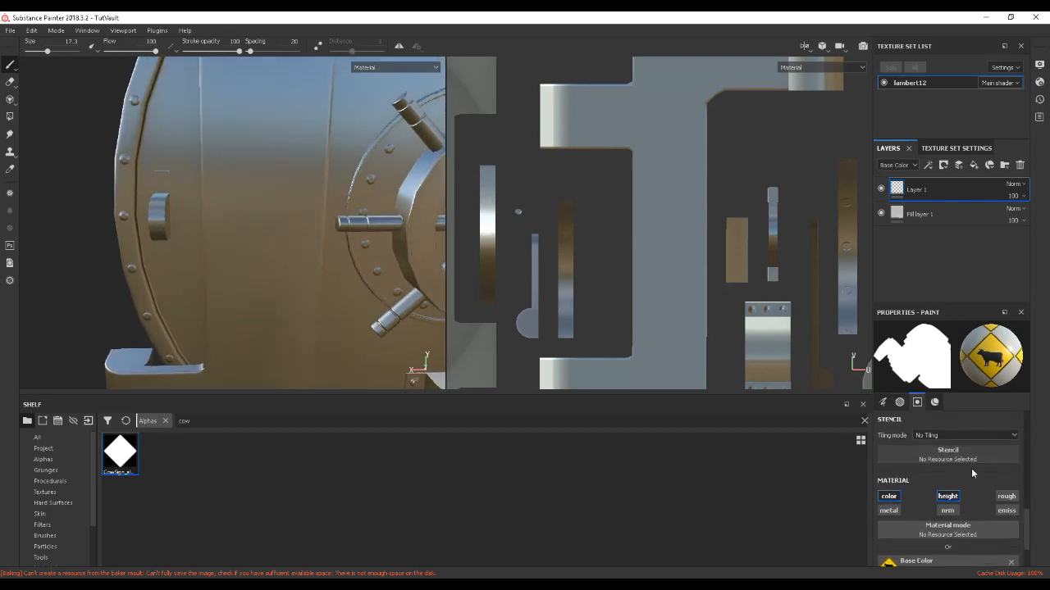
{"action": "left_click", "coordinate": [952, 493]}
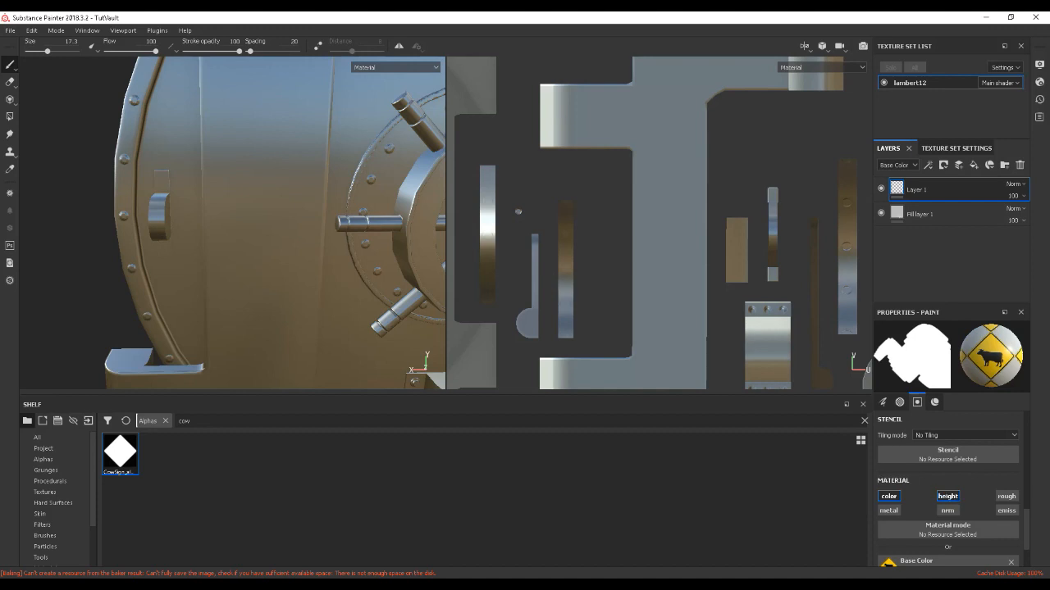
{"action": "left_click", "coordinate": [264, 207]}
{"action": "mouse_move", "coordinate": [304, 267]}
{"action": "left_mouse_down"}
{"action": "mouse_move", "coordinate": [342, 269]}
{"action": "mouse_move", "coordinate": [314, 256]}
{"action": "left_mouse_up"}
{"action": "scroll", "coordinate": [342, 270], "scroll_direction": "up", "scroll_amount": 3}
{"action": "scroll", "coordinate": [336, 269], "scroll_direction": "down", "scroll_amount": 5}
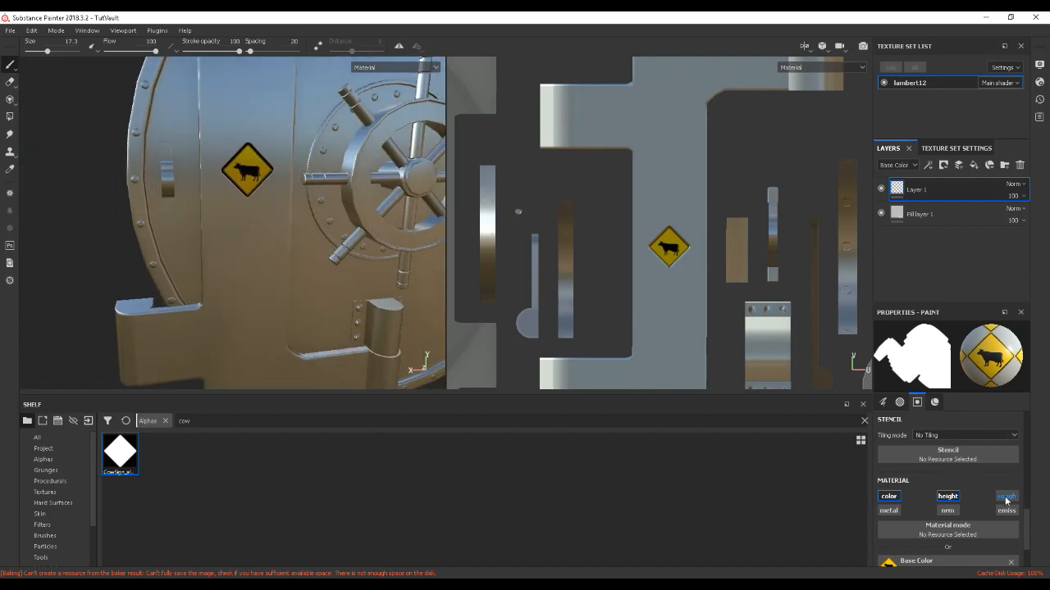
Enable the brush's roughness channel and remove CowSign_alpha from the brush alpha
{"action": "scroll", "coordinate": [1031, 515], "scroll_direction": "down", "scroll_amount": 2}
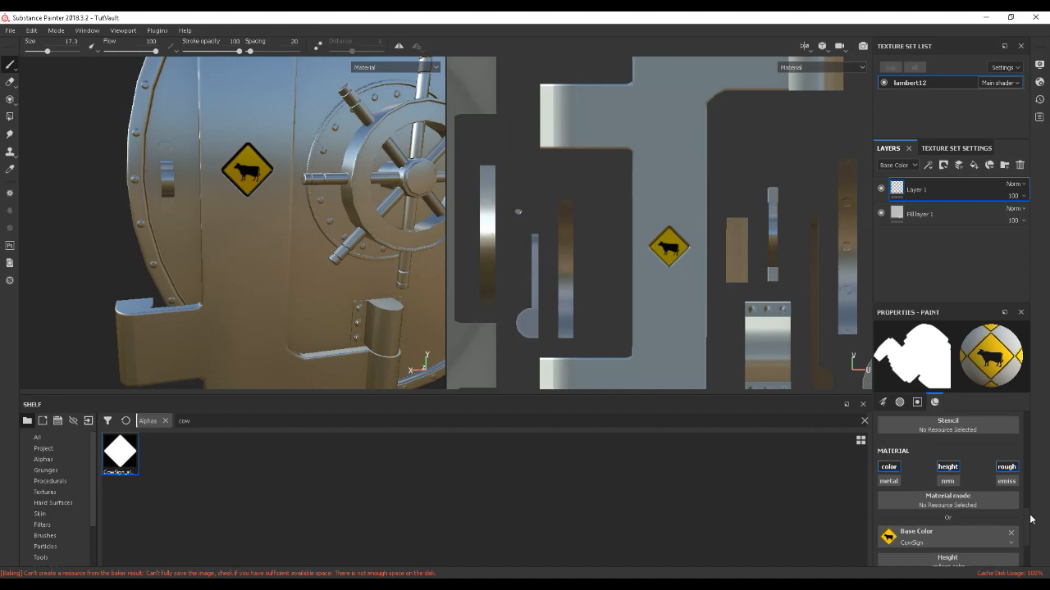
{"action": "scroll", "coordinate": [1030, 509], "scroll_direction": "up", "scroll_amount": 3}
{"action": "left_click", "coordinate": [1010, 456]}
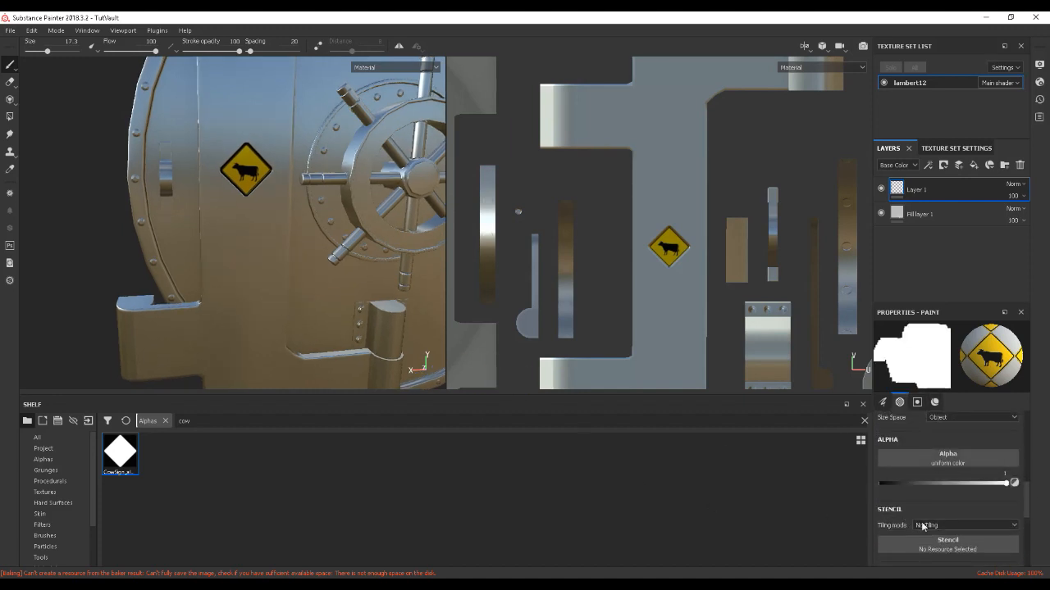
{"action": "scroll", "coordinate": [1027, 512], "scroll_direction": "down", "scroll_amount": 5}
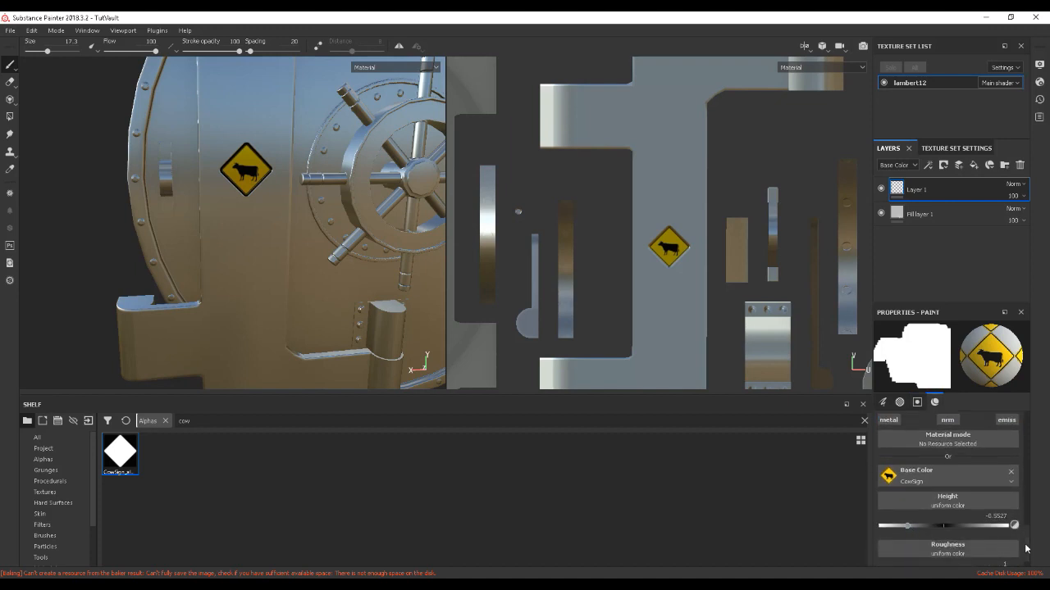
{"action": "scroll", "coordinate": [943, 554], "scroll_direction": "down", "scroll_amount": 1}
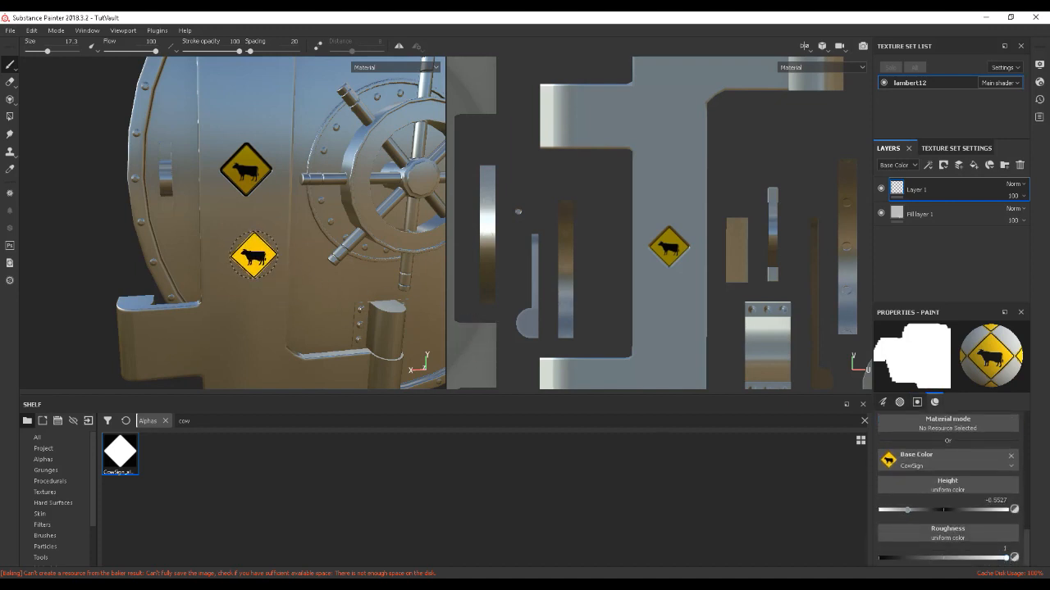
Stamp a cow sign without an alpha below the first one on the vault door, and undo it
{"action": "left_click", "coordinate": [250, 252]}
{"action": "mouse_move", "coordinate": [288, 270]}
{"action": "left_mouse_down"}
{"action": "mouse_move", "coordinate": [272, 269]}
{"action": "mouse_move", "coordinate": [328, 260]}
{"action": "left_mouse_up"}
{"action": "scroll", "coordinate": [320, 270], "scroll_direction": "up", "scroll_amount": 3}
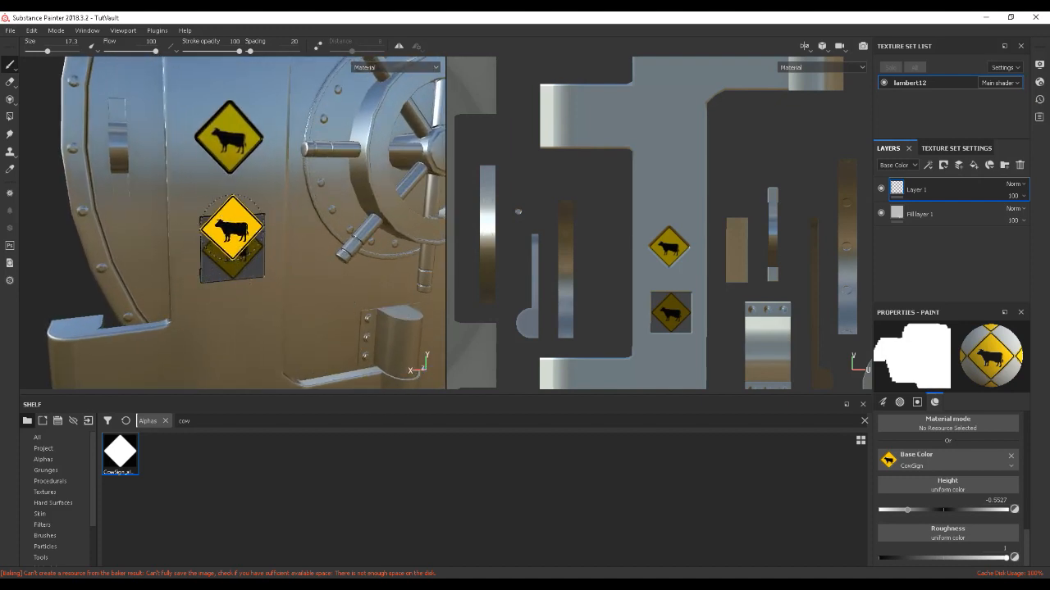
{"action": "left_click_drag", "start_coordinate": [335, 305], "coordinate": [328, 305]}
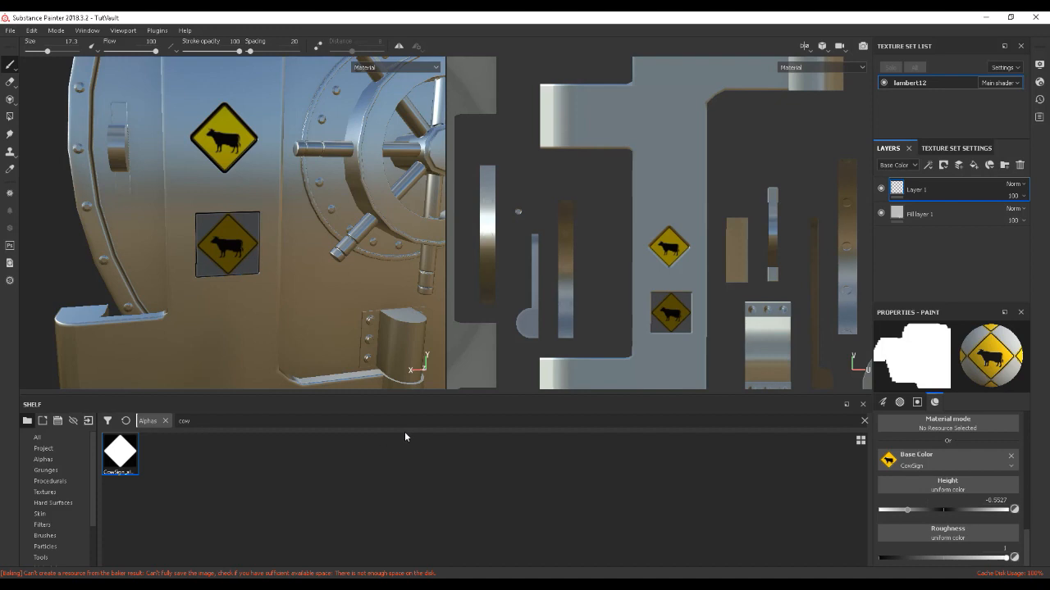
{"action": "key", "text": "ctrl+z"}
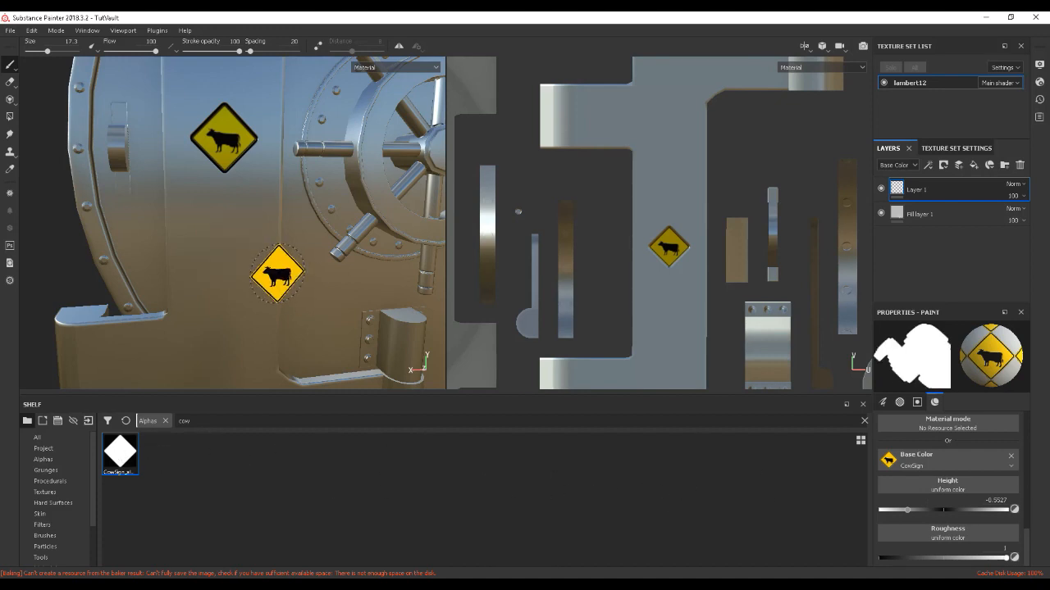
Stamp a second cow sign, masked by CowSign_alpha, directly below the first one on the vault door
{"action": "left_click", "coordinate": [219, 239]}
{"action": "left_click_drag", "start_coordinate": [287, 298], "coordinate": [295, 276], "text": "alt"}
{"action": "scroll", "coordinate": [306, 275], "scroll_direction": "up", "scroll_amount": 4}
{"action": "scroll", "coordinate": [298, 270], "scroll_direction": "down", "scroll_amount": 6}
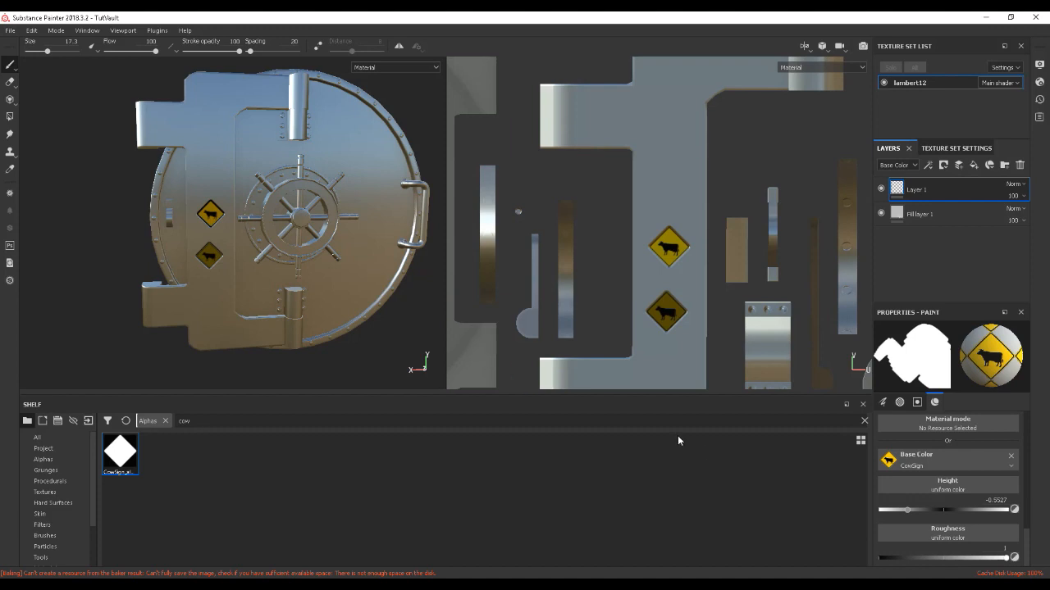
{"action": "left_click", "coordinate": [466, 421]}
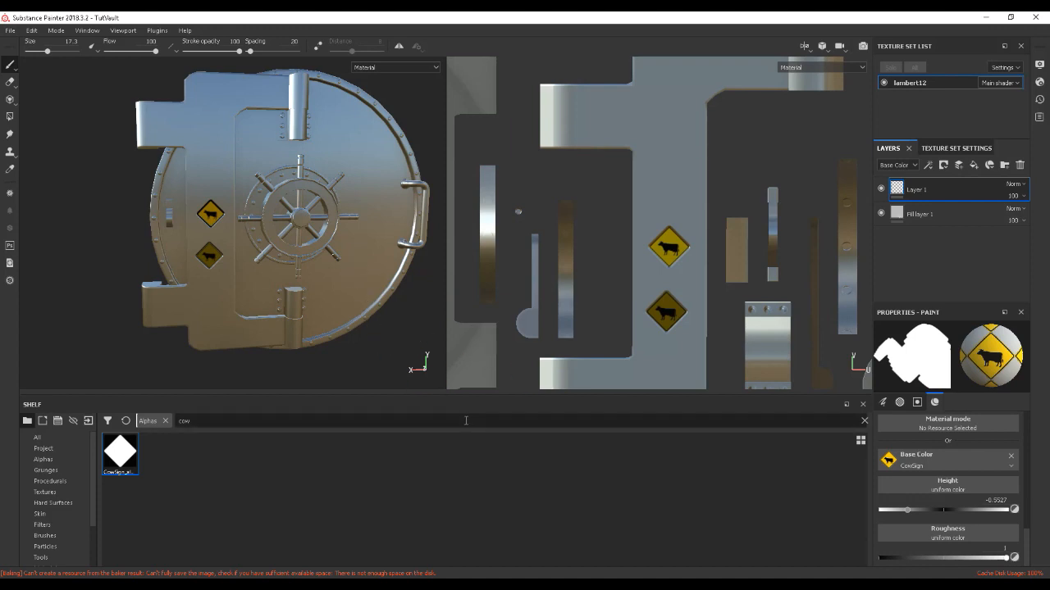